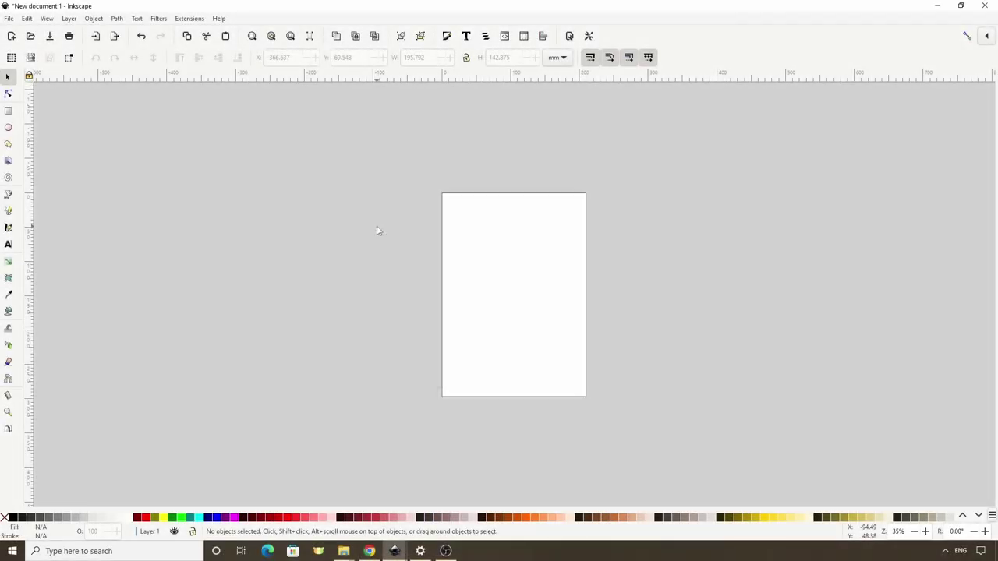
Draw a large orange rectangle, about 235.857 × 263.071 mm, left of the blank page
left_click(8, 110)
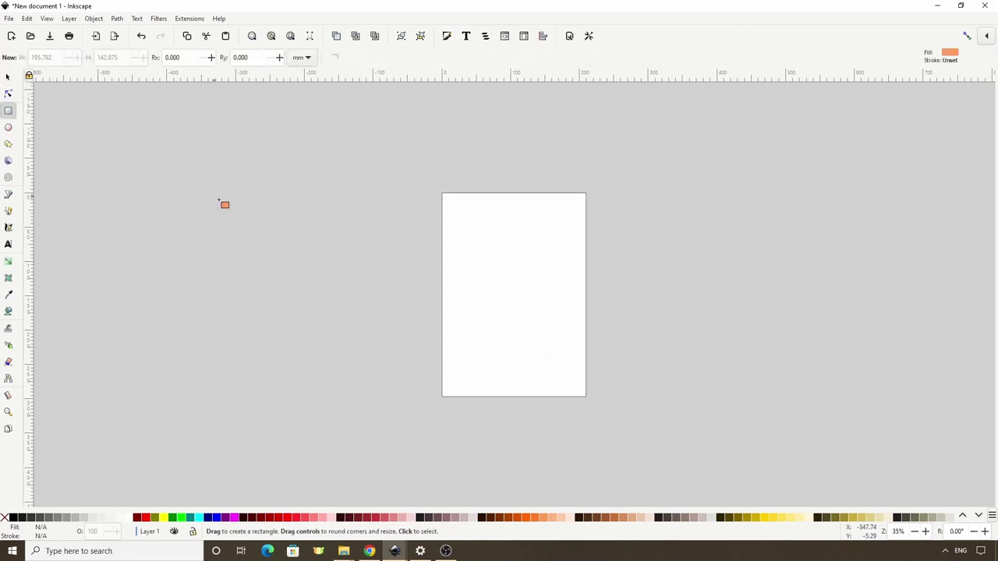
left_click_drag(275, 211, 438, 394)
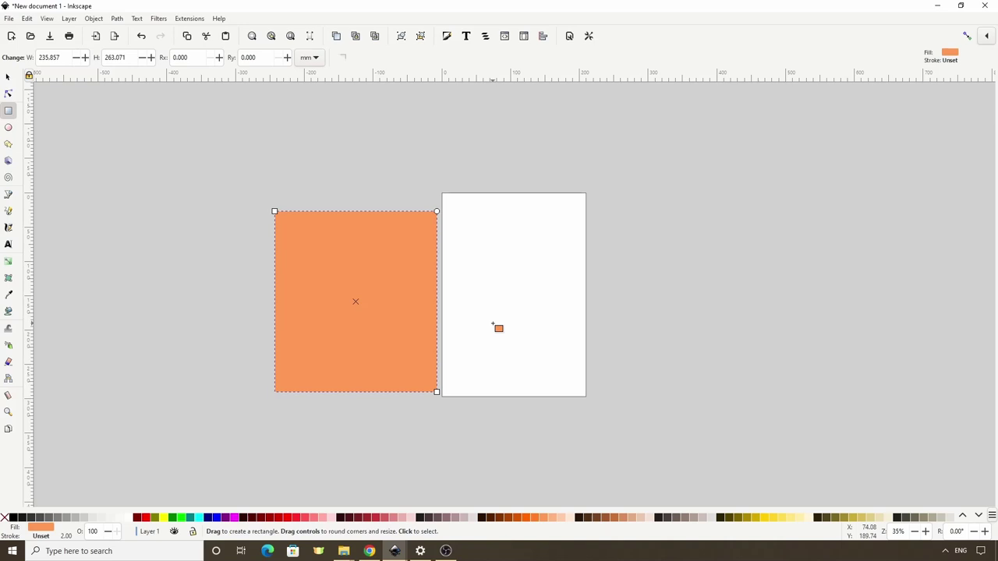
Put the Eraser in cut mode and try a curved cut across the rectangle, then undo it
left_click(9, 362)
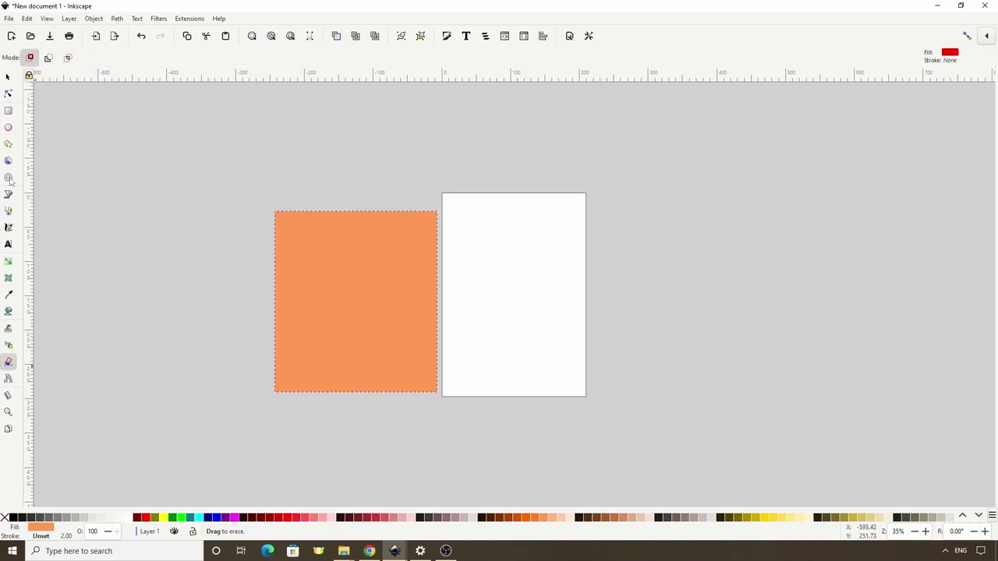
left_click(49, 59)
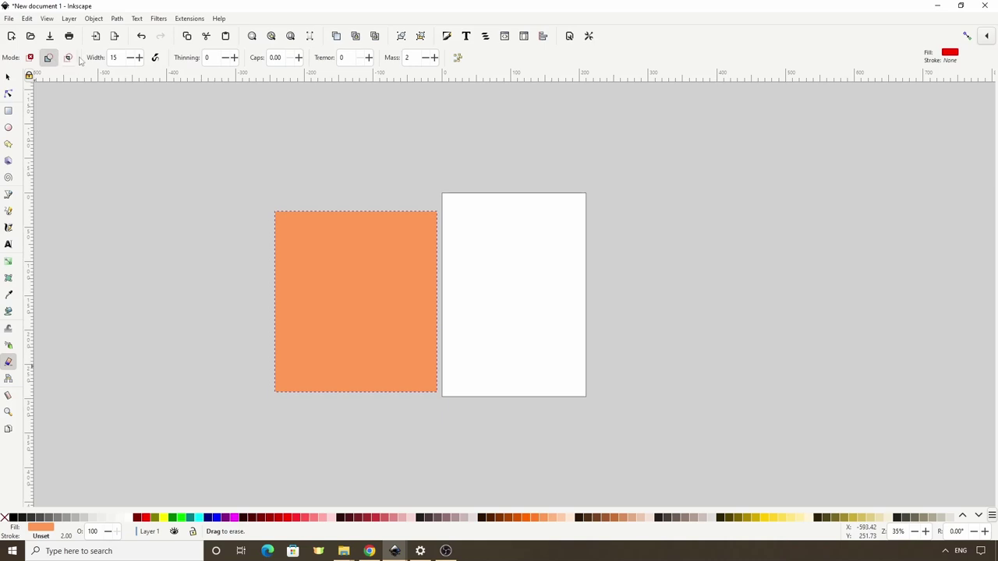
mouse_move(139, 266)
left_mouse_down()
mouse_move(181, 248)
mouse_move(224, 247)
mouse_move(302, 275)
mouse_move(475, 266)
left_mouse_up()
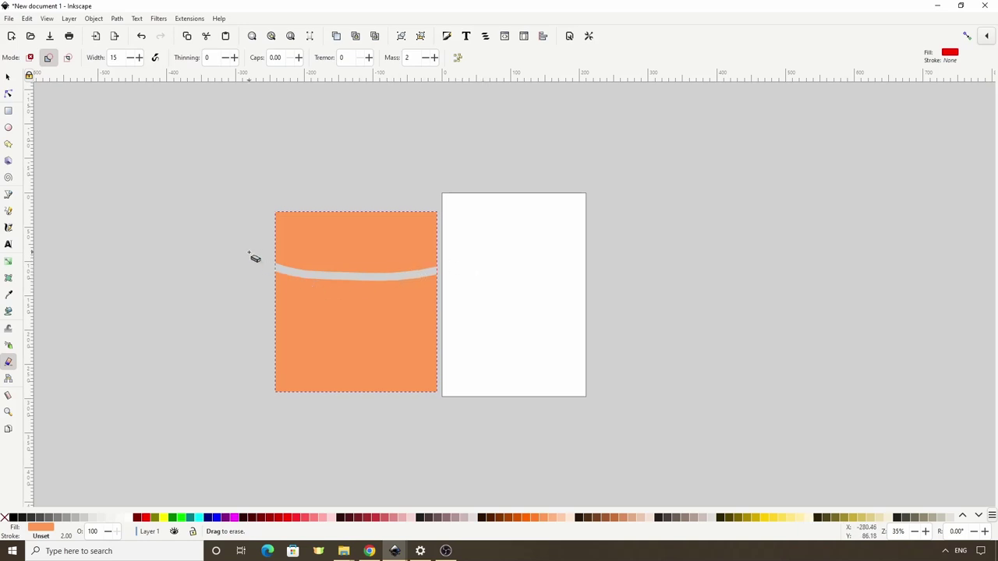
key("ctrl+z")
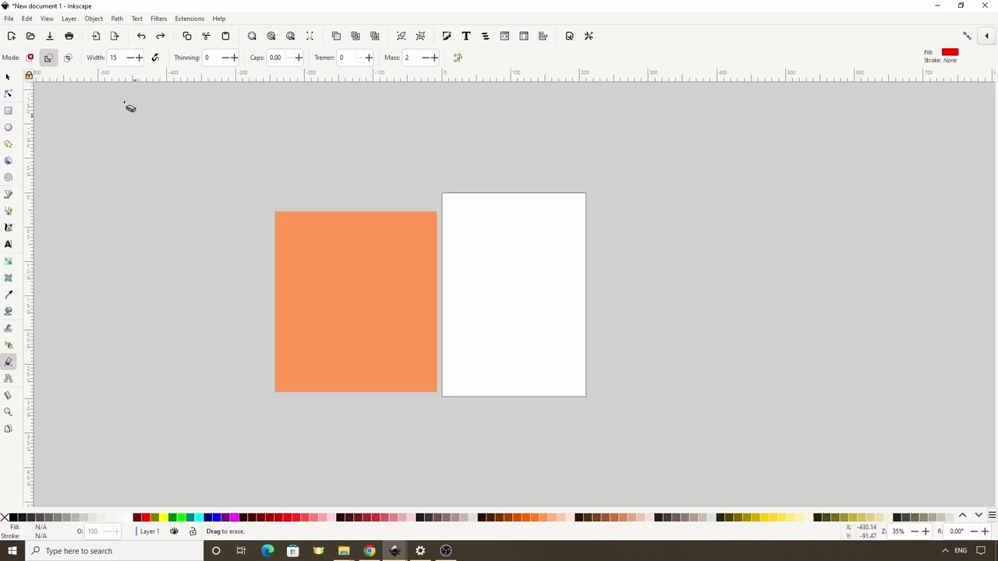
With eraser width 17 and mass 20, erase a smooth curved gap across the rectangle
left_click(118, 59)
mouse_move(148, 272)
left_mouse_down()
mouse_move(443, 294)
mouse_move(504, 286)
left_mouse_up()
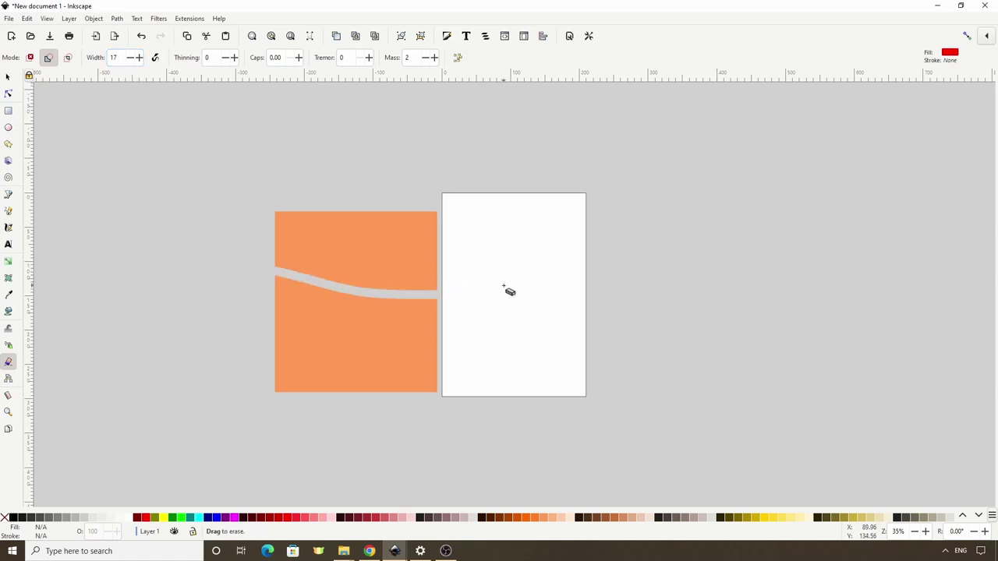
key("ctrl+z")
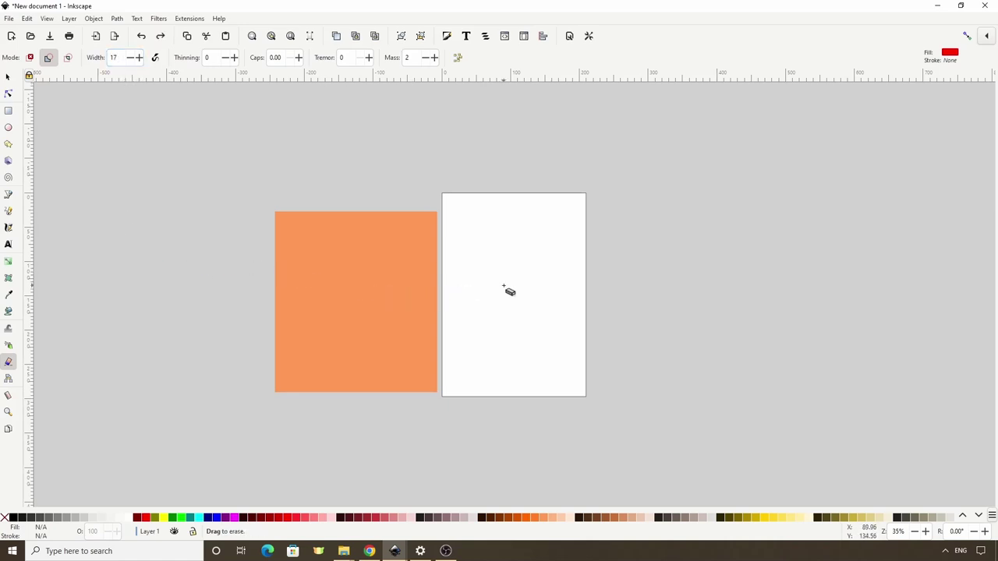
right_click(413, 59)
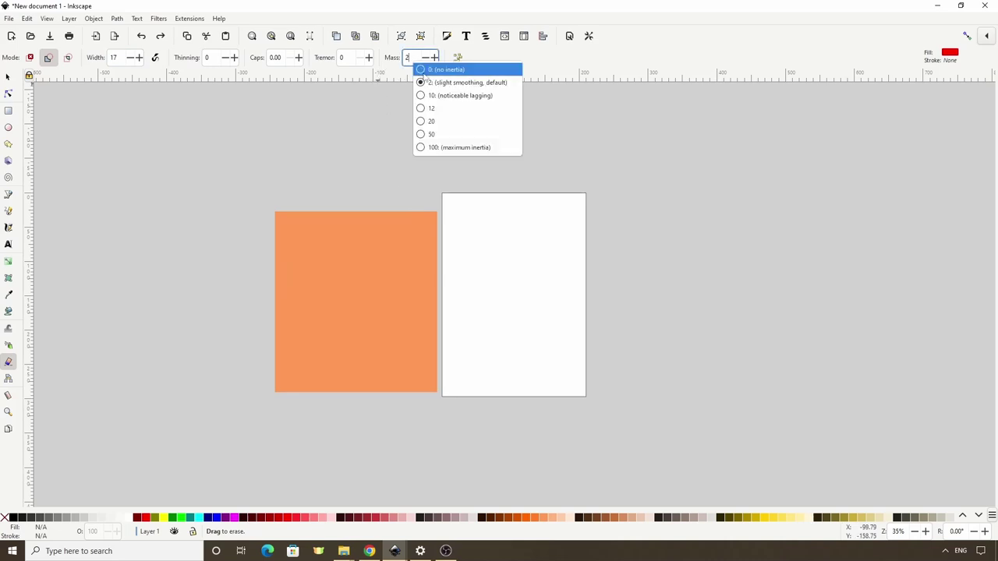
left_click(452, 122)
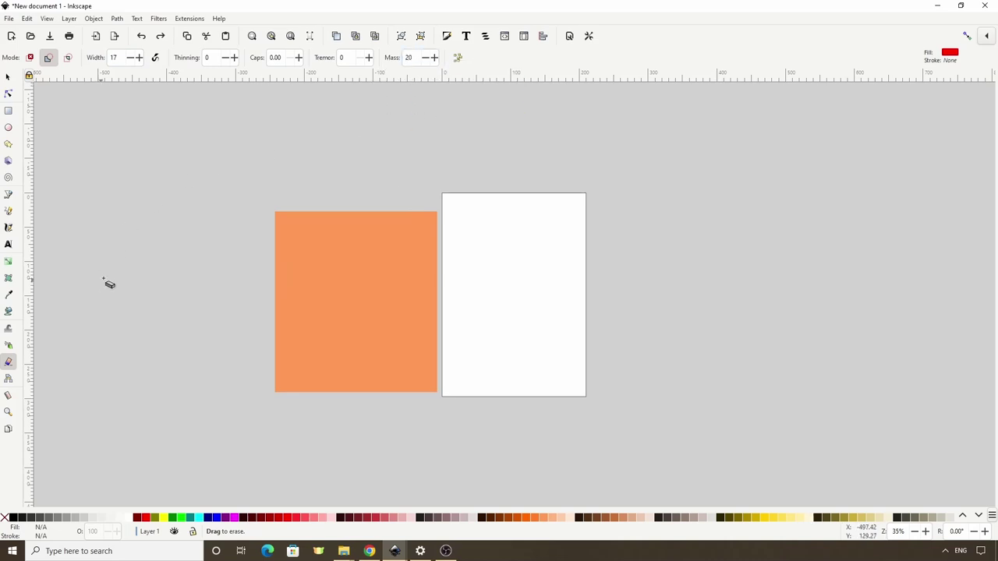
mouse_move(115, 269)
left_mouse_down()
mouse_move(184, 253)
mouse_move(237, 266)
mouse_move(363, 322)
mouse_move(435, 326)
mouse_move(515, 304)
mouse_move(562, 271)
left_mouse_up()
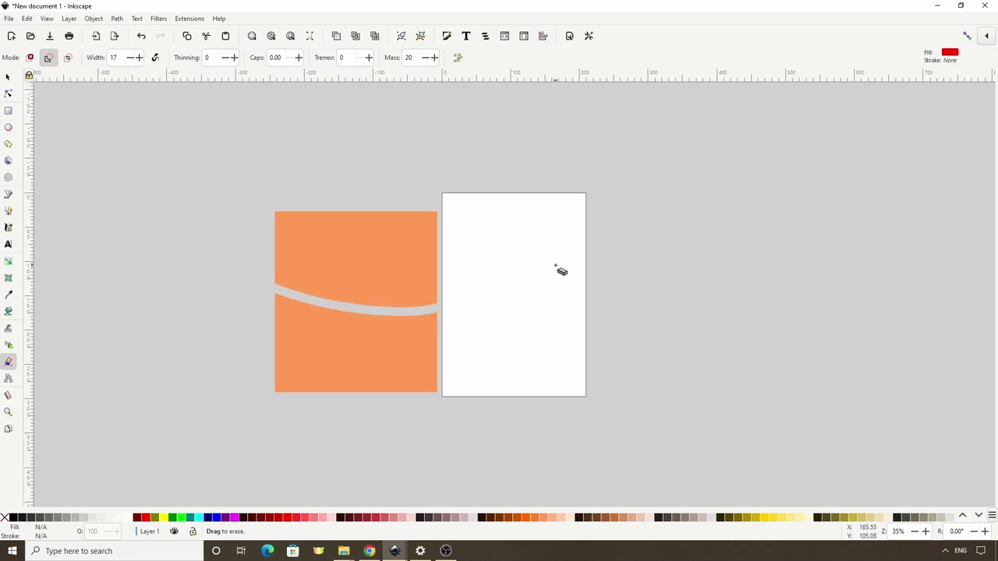
Test the cut by moving the orange shape, then undo the move and the erased gap
left_click(9, 78)
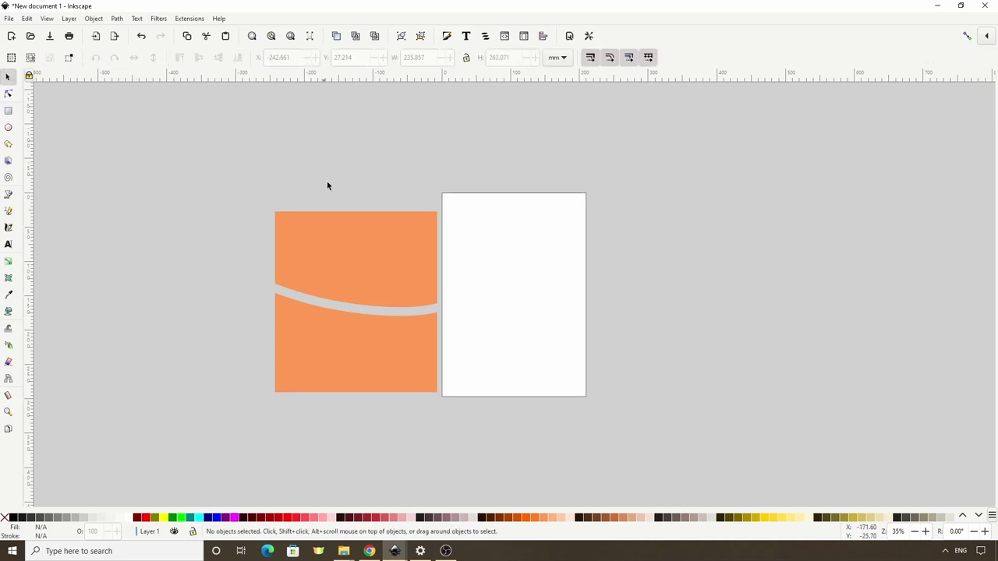
left_click(355, 264)
left_click_drag(351, 273, 330, 232)
key("ctrl+z")
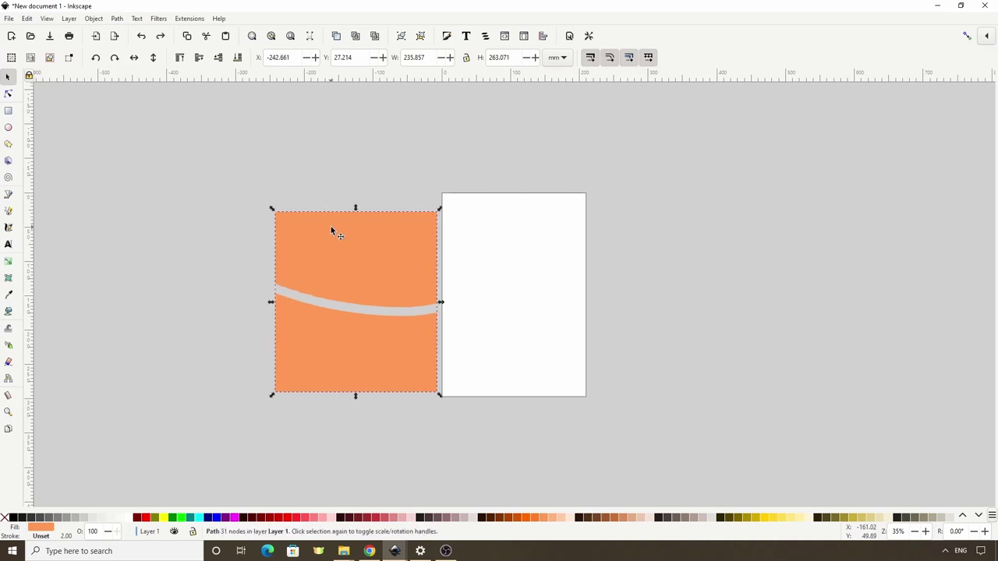
key("ctrl+z")
Enable the eraser's break-apart option, cut a curved gap, and verify the pieces separate
left_click(9, 362)
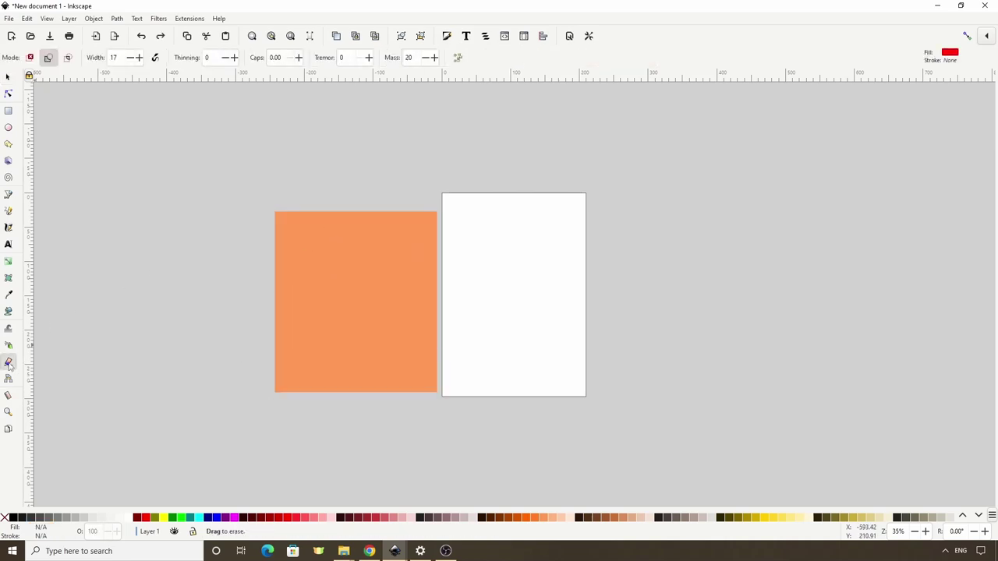
left_click(457, 57)
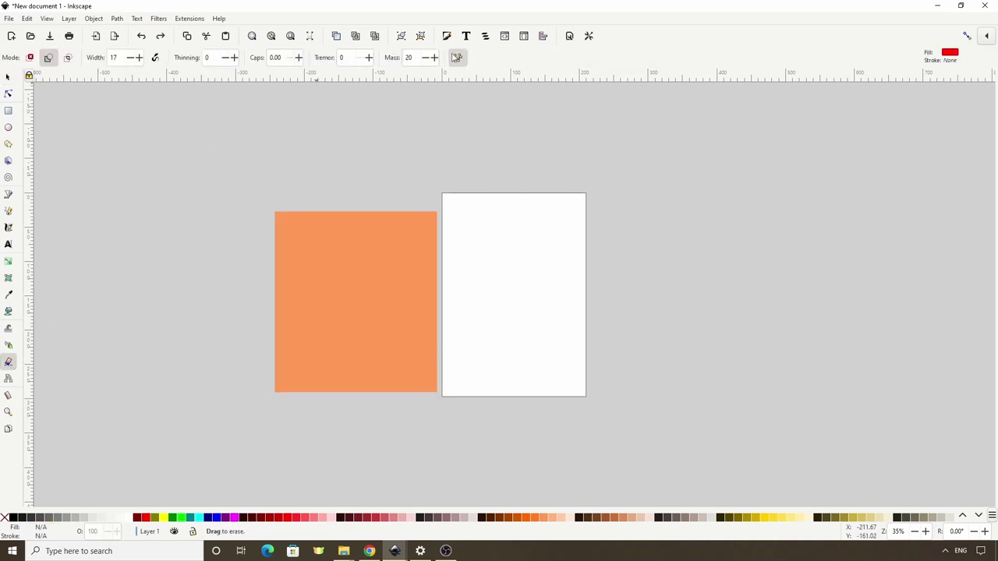
mouse_move(113, 273)
left_mouse_down()
mouse_move(175, 254)
mouse_move(254, 257)
mouse_move(393, 318)
mouse_move(485, 325)
mouse_move(550, 315)
mouse_move(618, 277)
left_mouse_up()
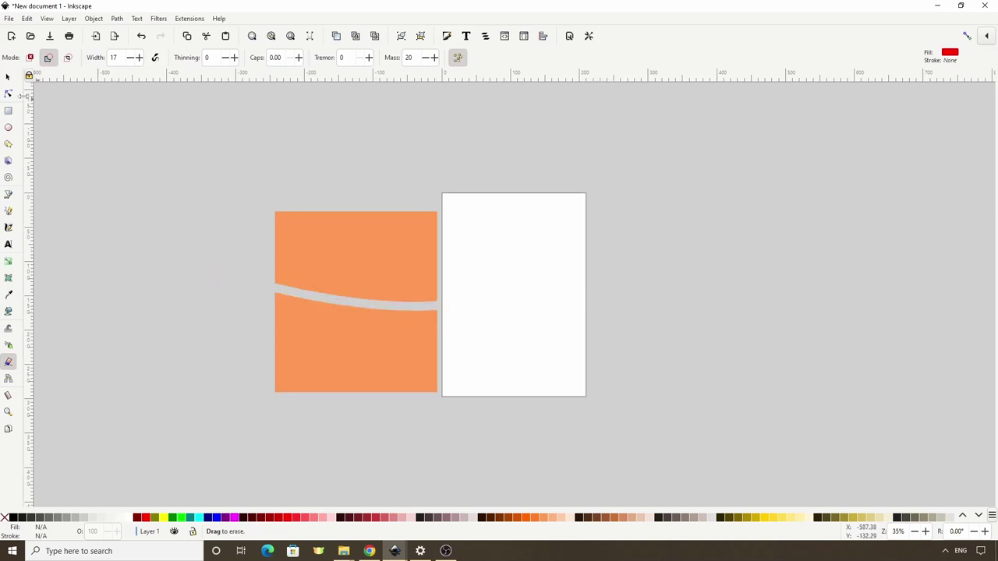
left_click(8, 77)
left_click(347, 263)
left_click_drag(377, 273, 347, 250)
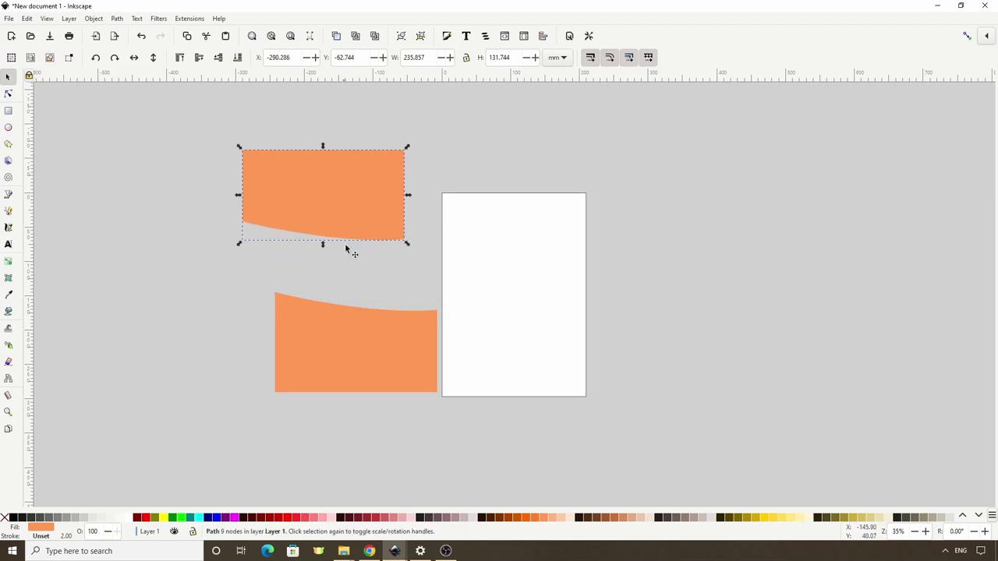
left_click_drag(349, 327, 294, 347)
key("ctrl+z")
key("ctrl+z")
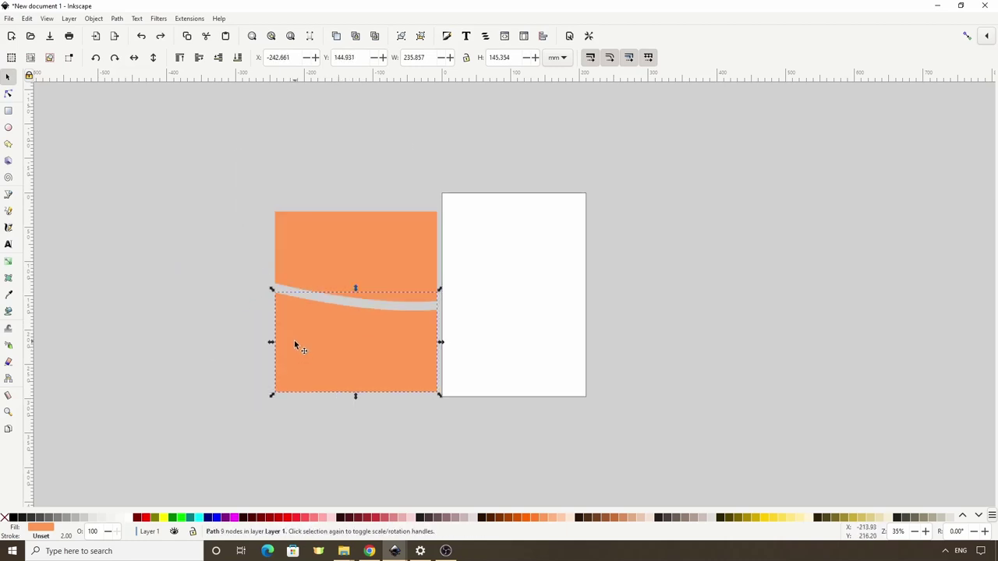
key("ctrl+z")
Erase two slanted gaps through the rectangle, leaving three stacked orange strips
left_click(9, 362)
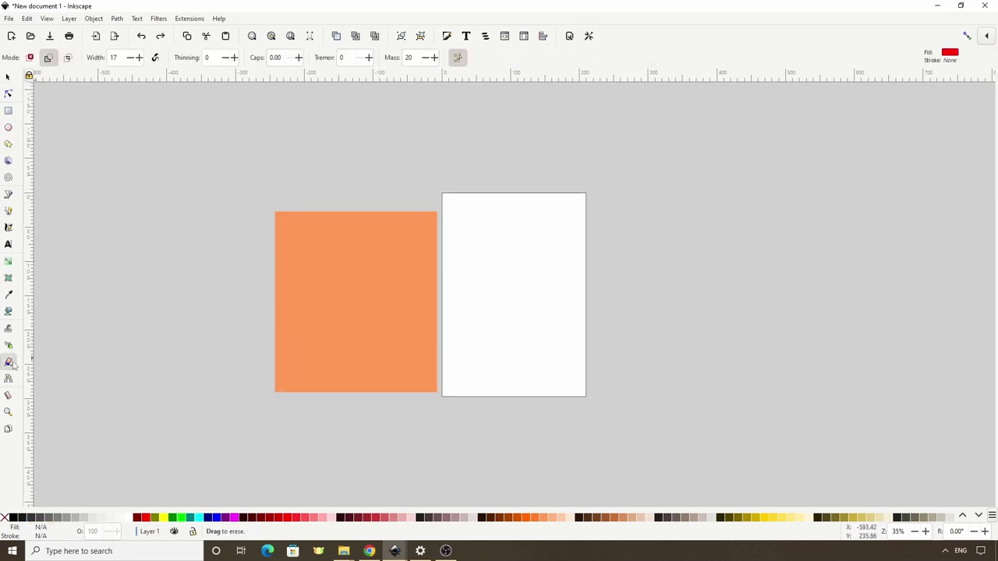
mouse_move(160, 263)
left_mouse_down()
mouse_move(347, 263)
mouse_move(504, 295)
mouse_move(566, 297)
mouse_move(634, 280)
left_mouse_up()
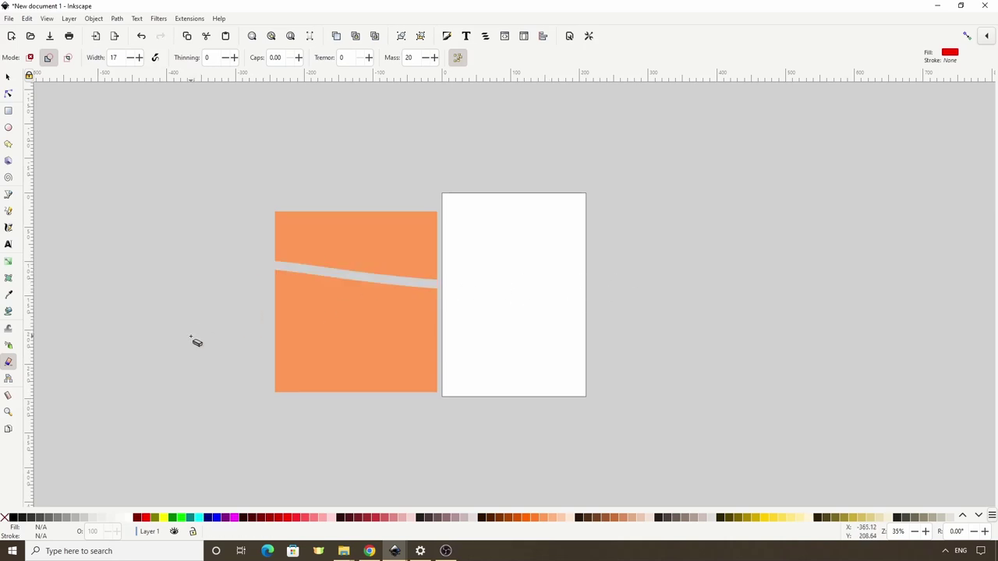
mouse_move(191, 336)
left_mouse_down()
mouse_move(277, 321)
mouse_move(485, 349)
mouse_move(586, 338)
left_mouse_up()
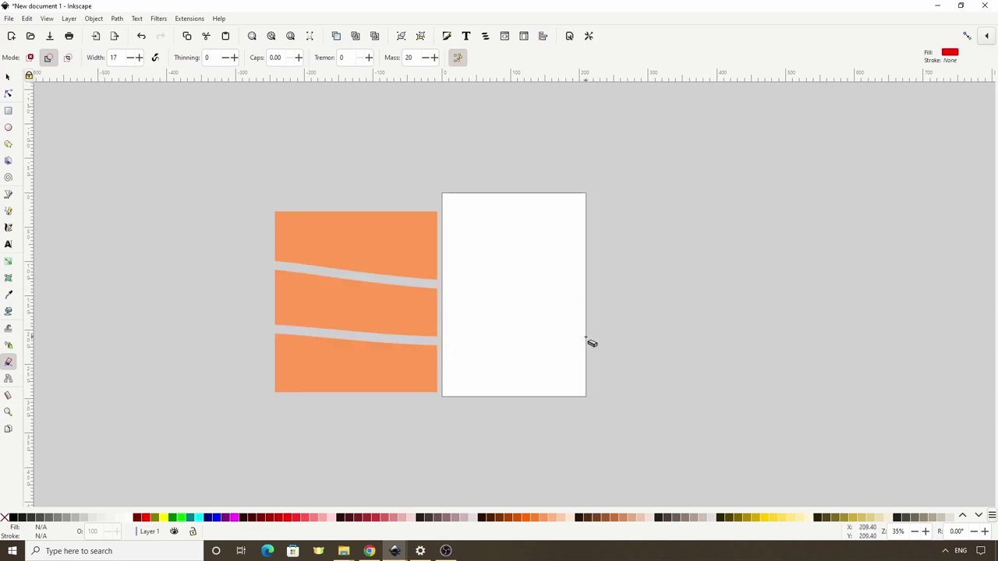
left_click(6, 247)
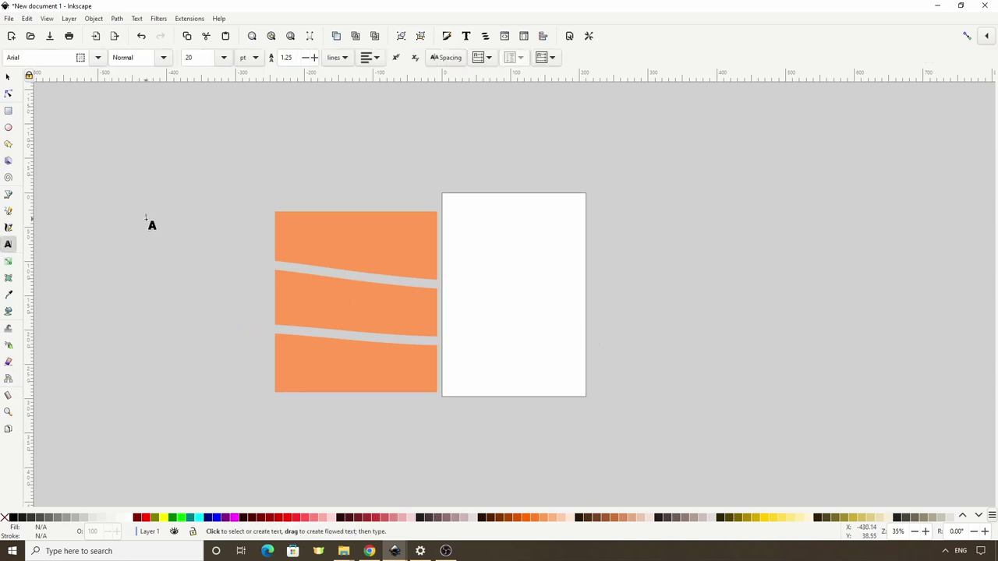
Add a text object left of the rectangle and set its font to Bemio
left_click(145, 219)
type("abc")
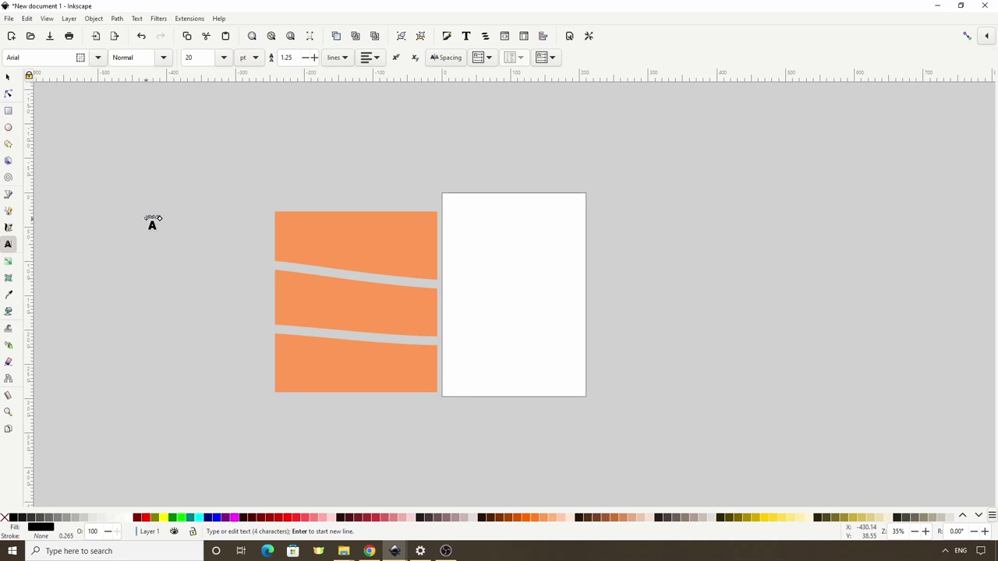
left_click(97, 58)
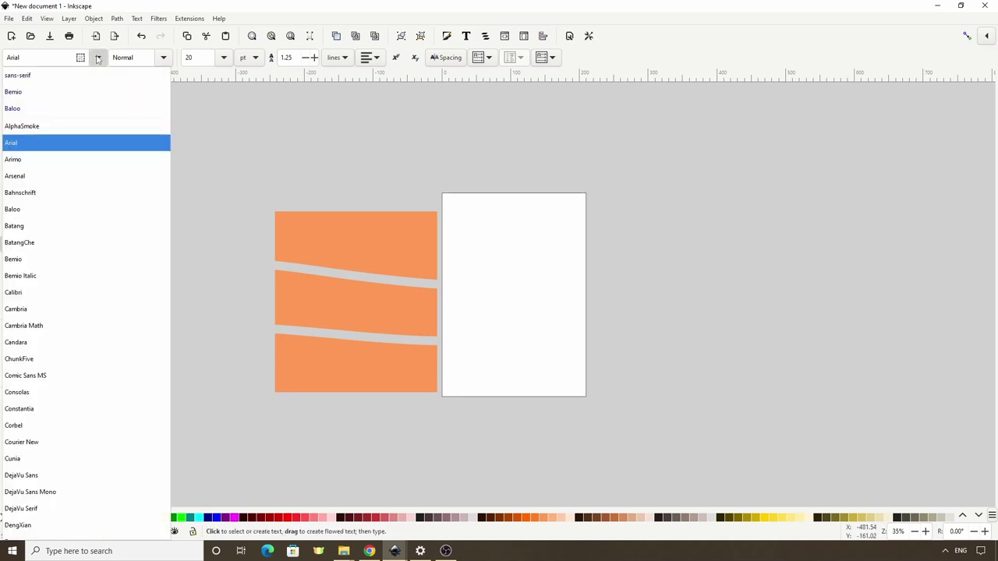
left_click(37, 92)
Scale the WAVY text to about 336% and move it onto the top orange strip
left_click(8, 76)
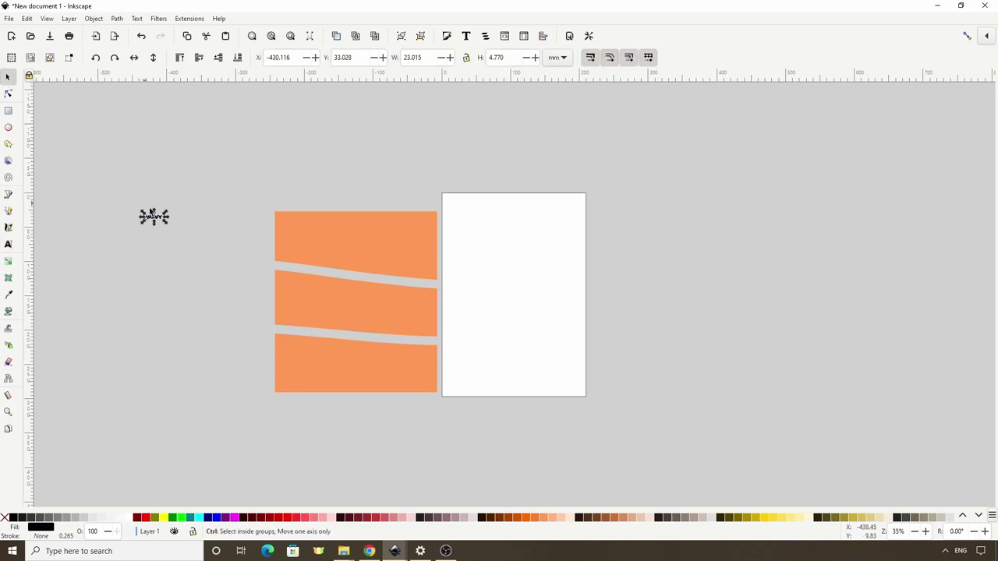
left_click_drag(166, 225, 234, 267)
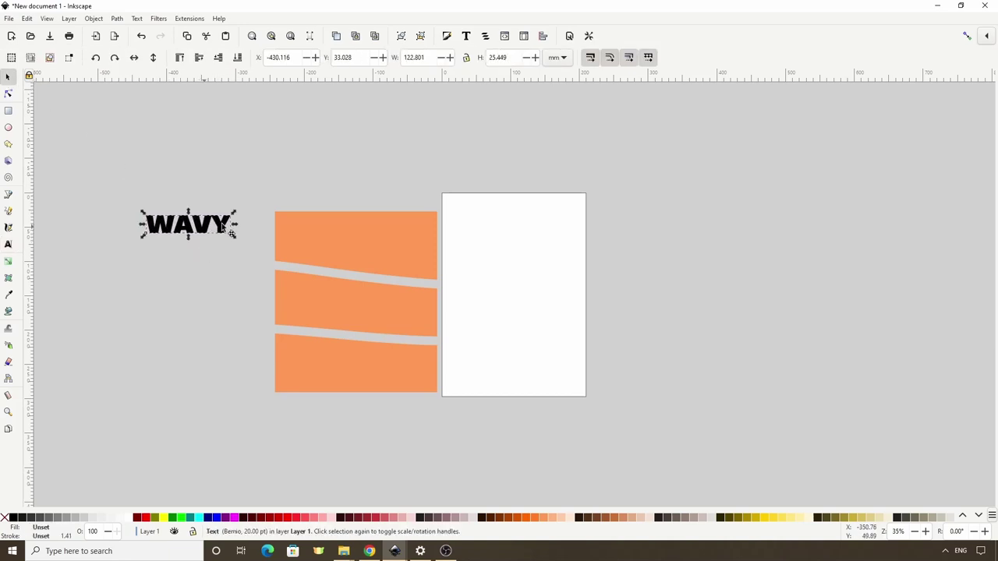
left_click_drag(224, 226, 350, 231)
Duplicate WAVY twice, placing the copies in the middle and bottom strips
right_click(350, 232)
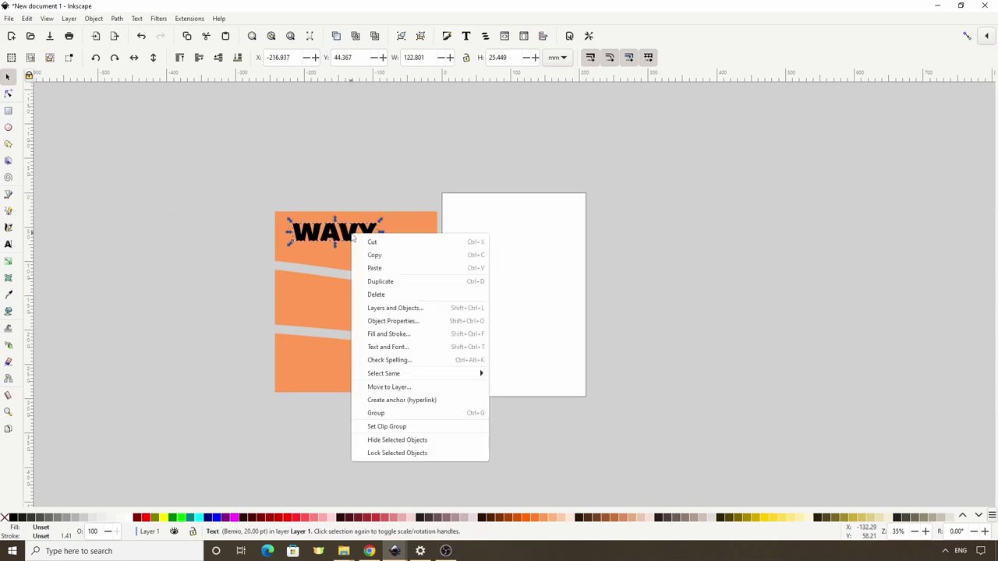
left_click(372, 282)
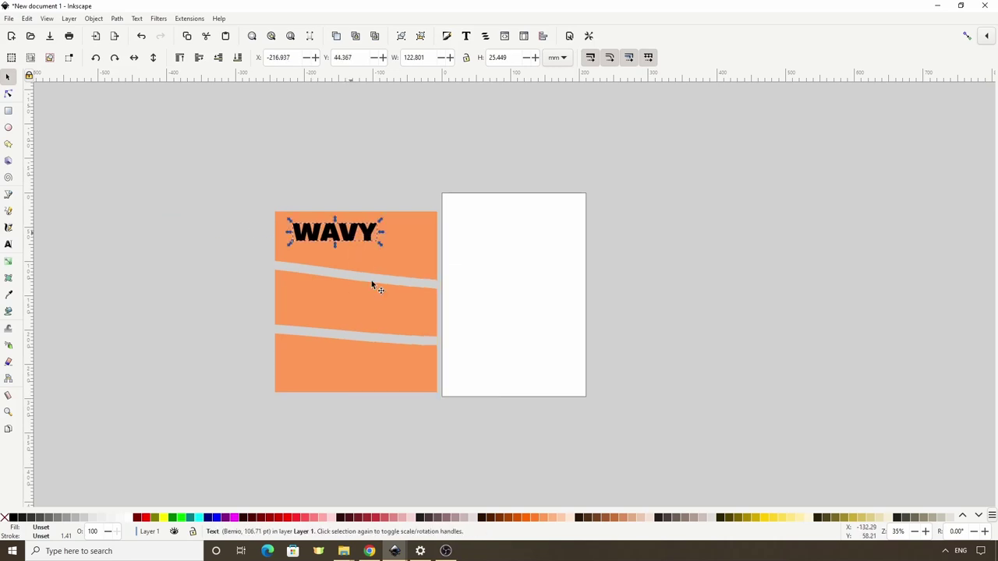
left_click_drag(371, 243, 365, 314)
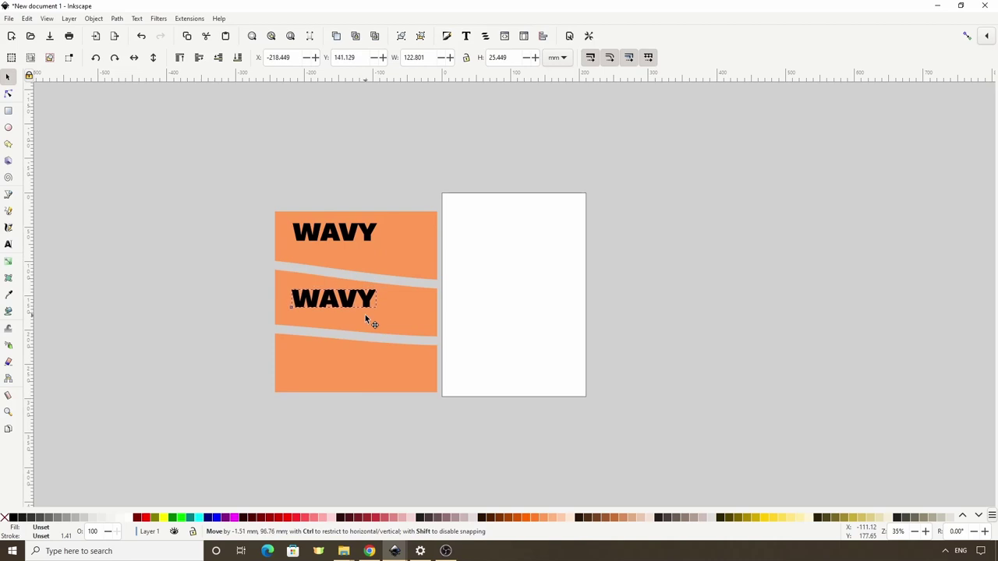
right_click(360, 298)
left_click(388, 345)
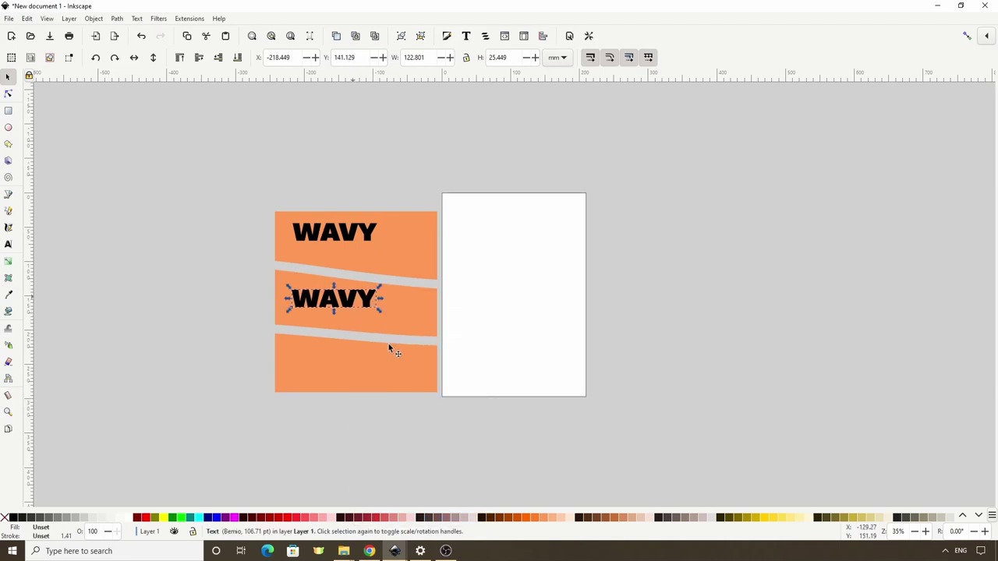
left_click_drag(356, 310, 361, 373)
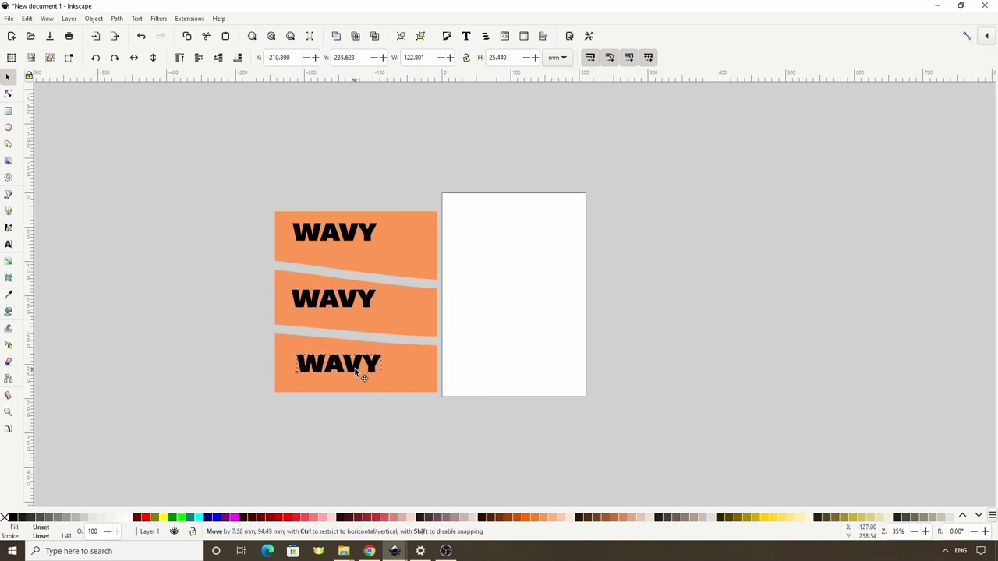
Retype the middle copy as TEXT and the bottom copy as EFFECT
left_click(357, 310)
double_click(356, 309)
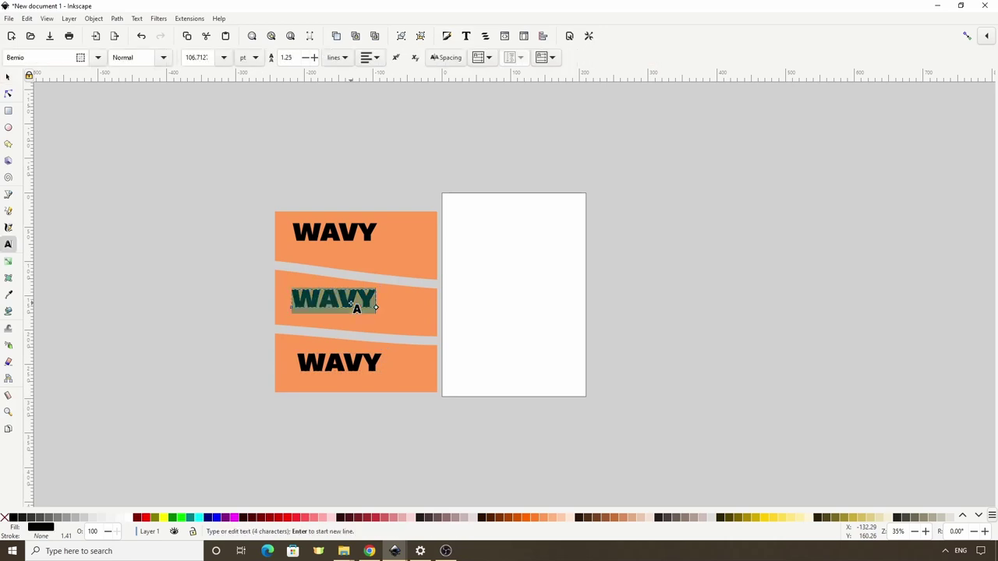
type("TEXT")
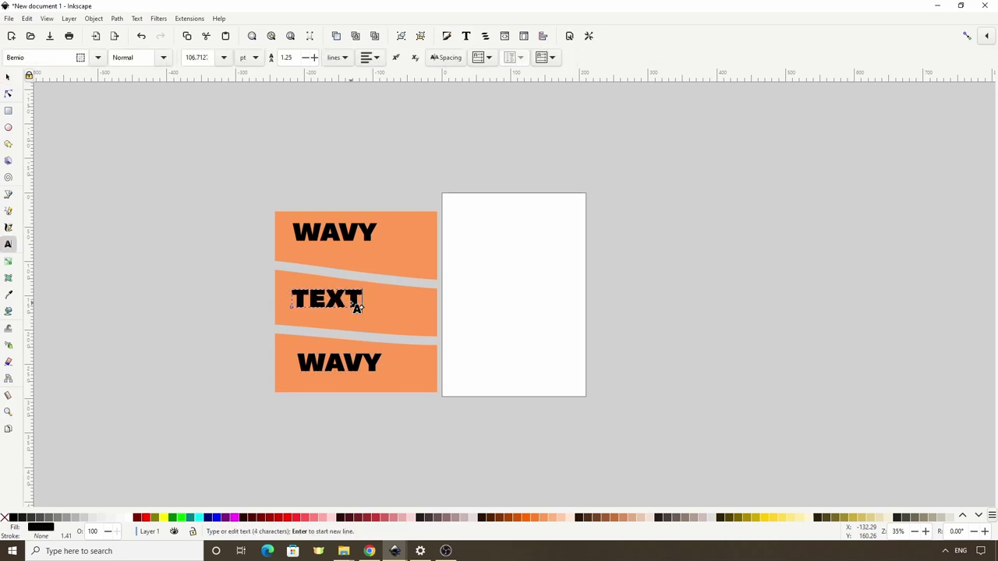
double_click(342, 357)
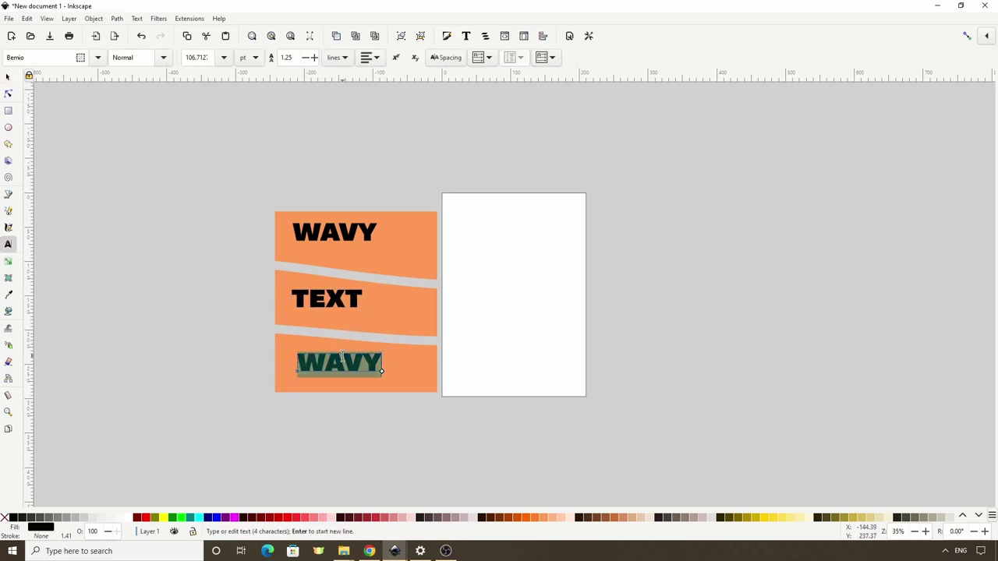
type("EFFECT")
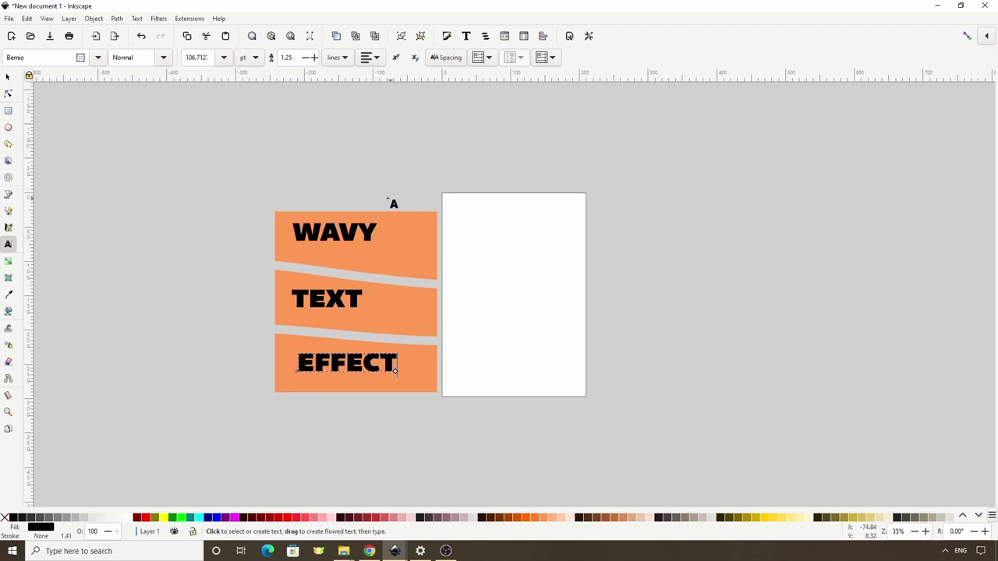
Convert the top WAVY word to paths with Object to Path
left_click(7, 76)
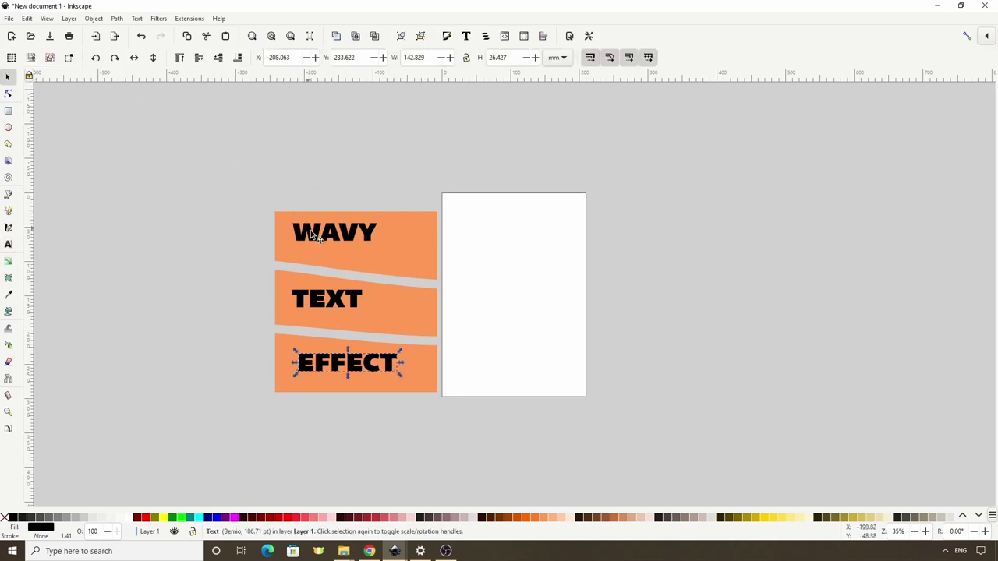
left_click(315, 238)
left_click(116, 19)
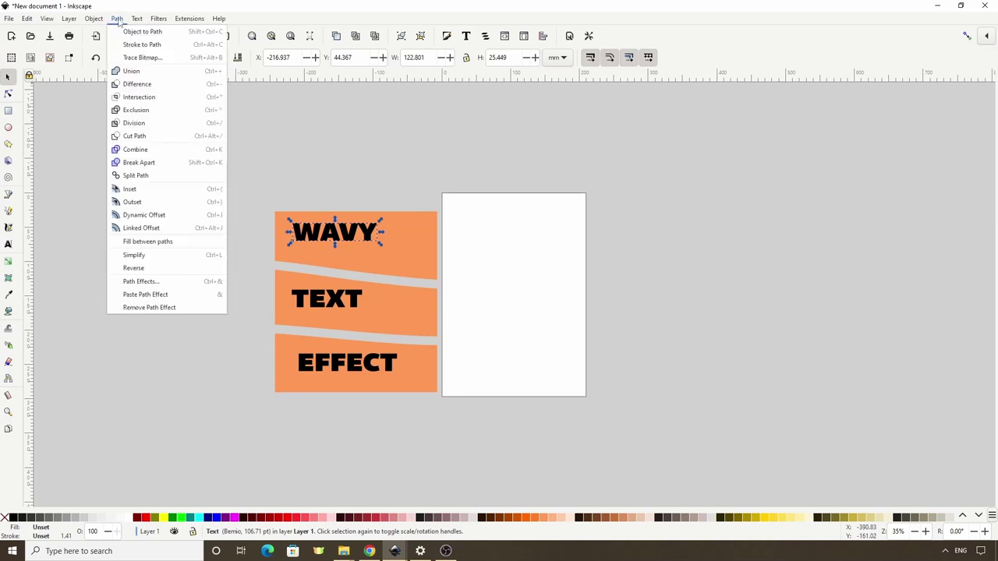
left_click(129, 31)
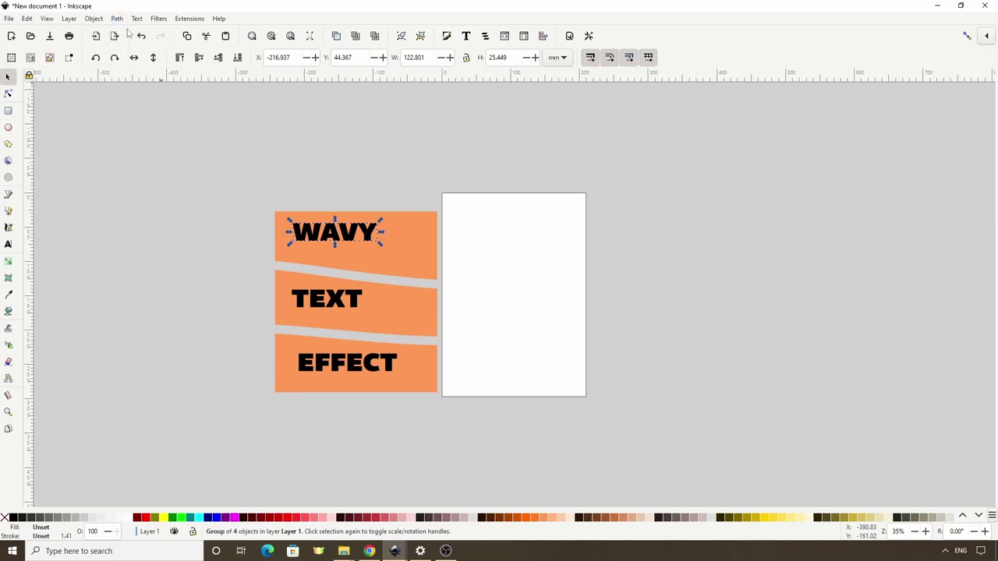
Add an Envelope Deformation path effect to WAVY from the Path Effects panel
left_click(117, 19)
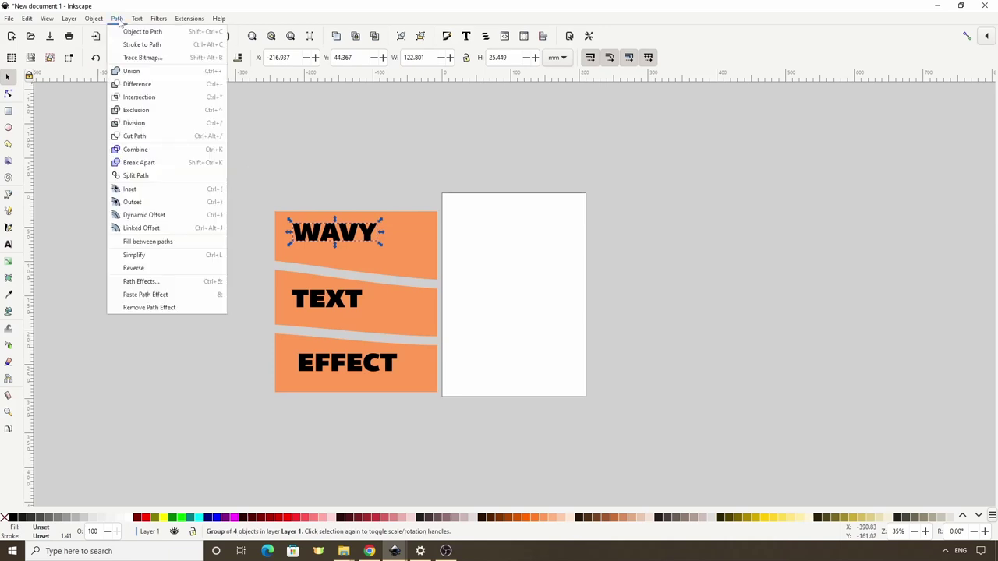
left_click(139, 281)
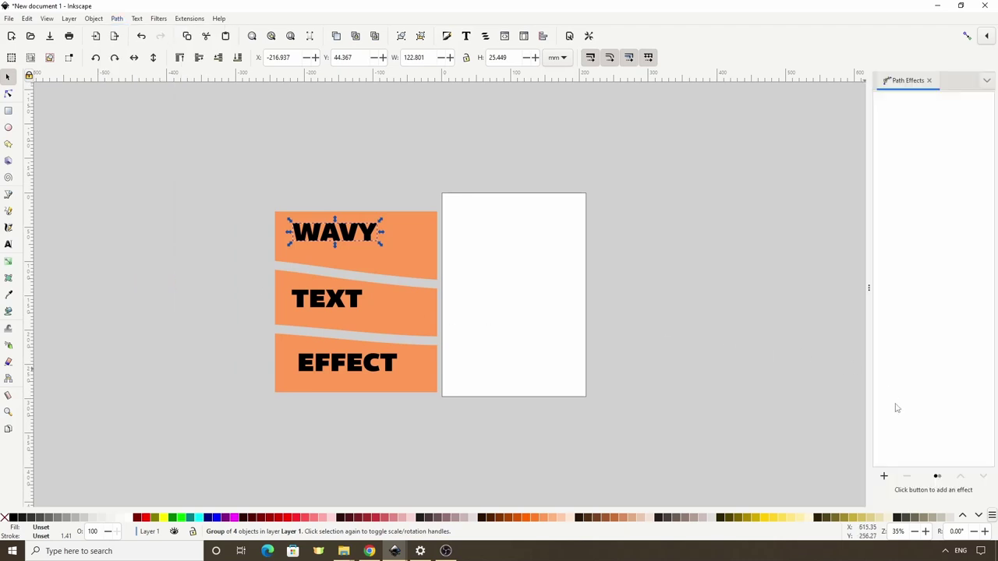
left_click(885, 477)
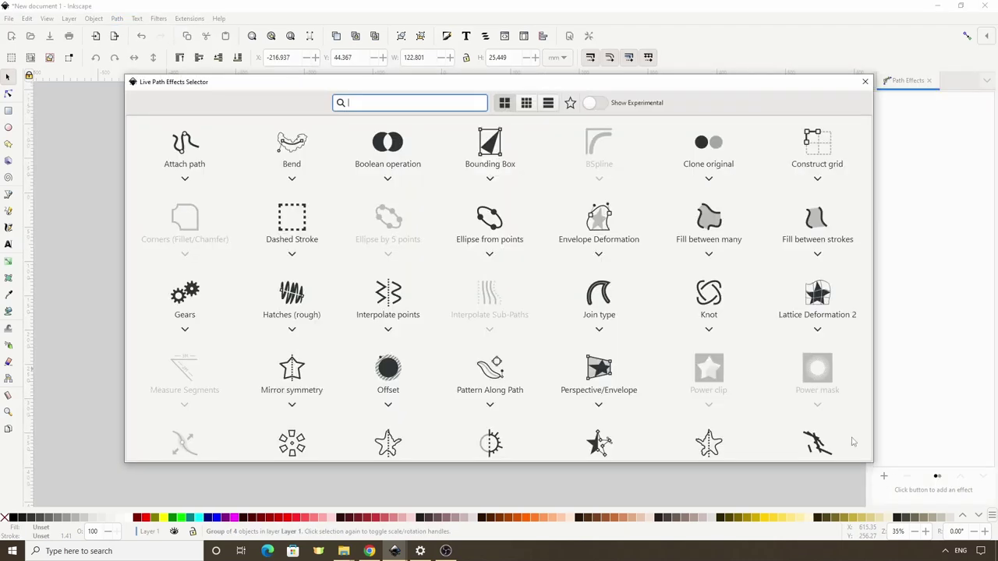
left_click(599, 223)
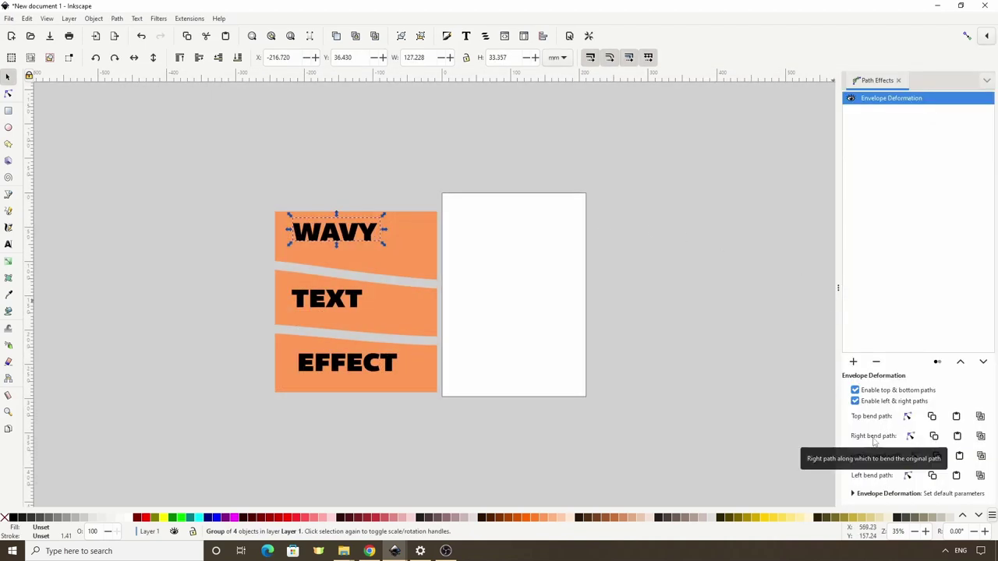
Snap WAVY's envelope top and right edges to the top strip's upper and right corners
left_click(906, 417)
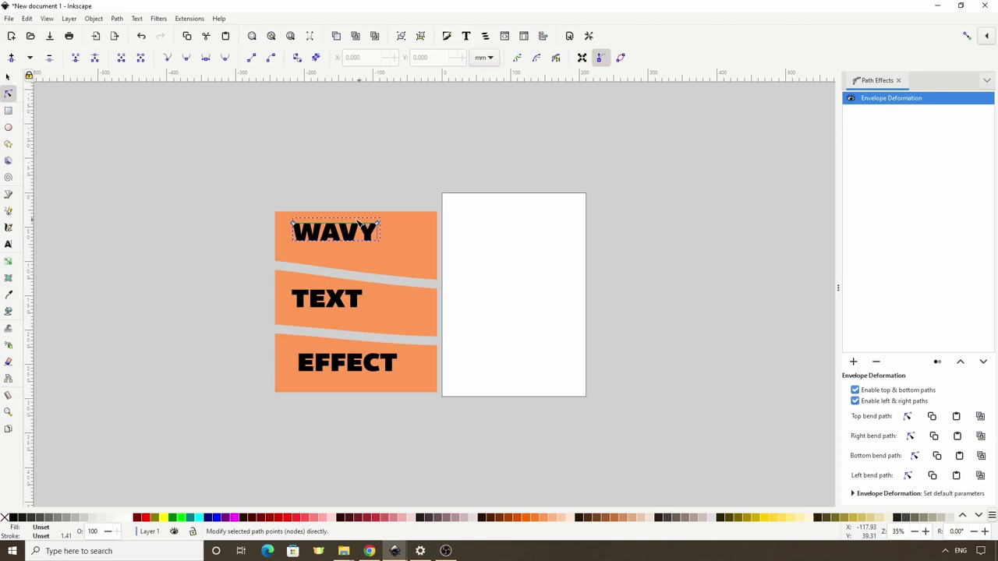
scroll(355, 221, "up", 3)
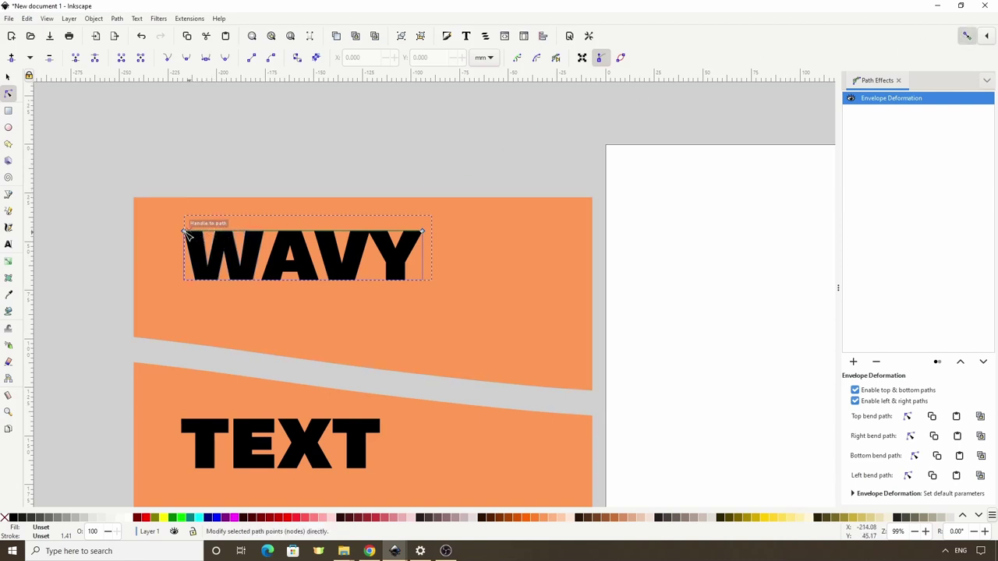
left_click_drag(184, 231, 134, 202)
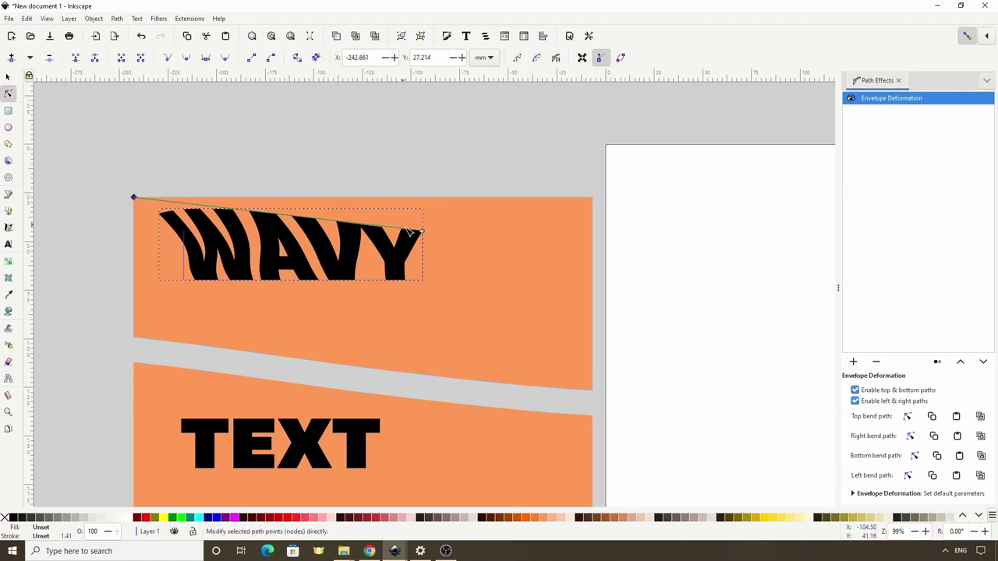
left_click_drag(421, 232, 594, 199)
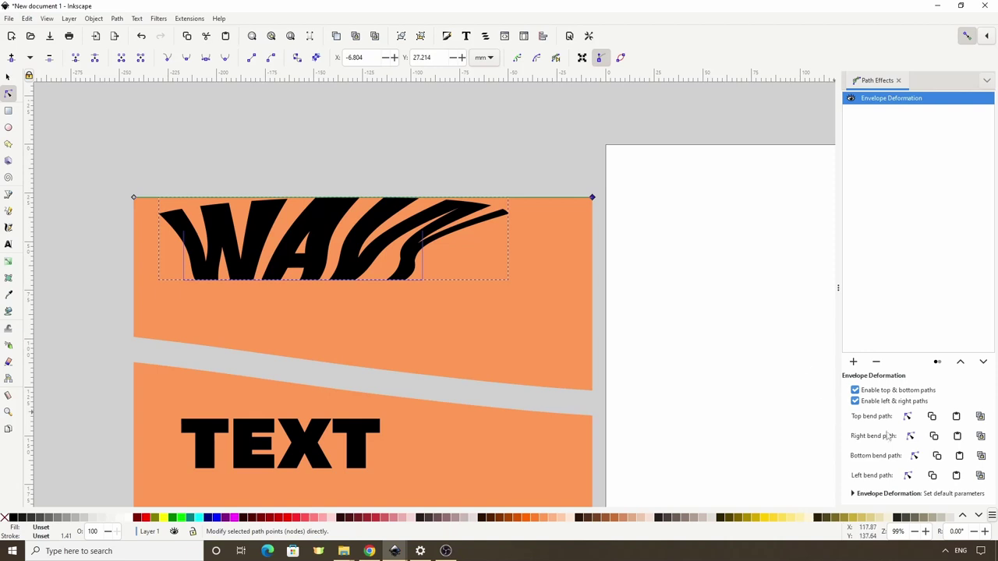
left_click(909, 436)
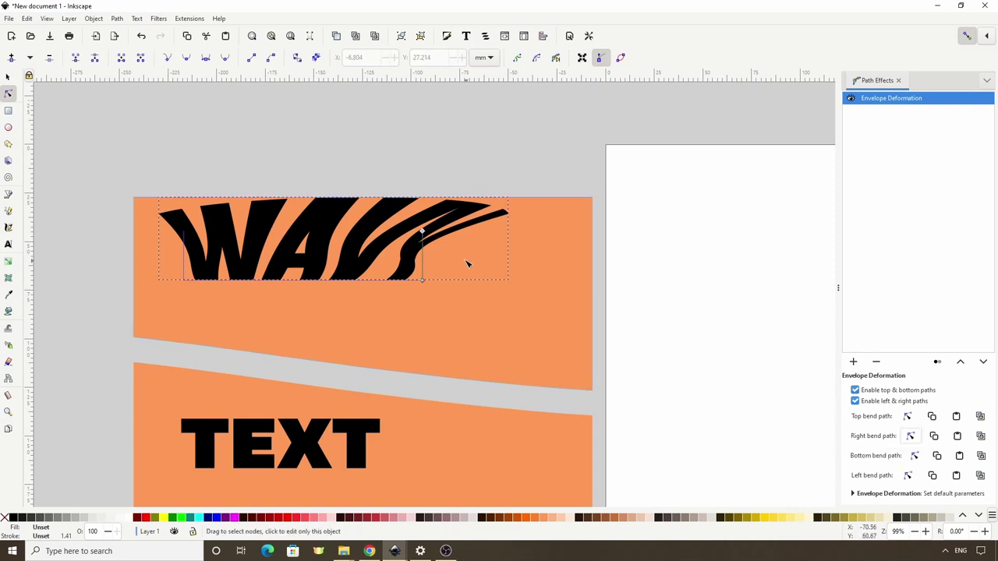
mouse_move(425, 234)
left_mouse_down()
mouse_move(421, 221)
mouse_move(594, 199)
left_mouse_up()
left_click_drag(422, 280, 593, 391)
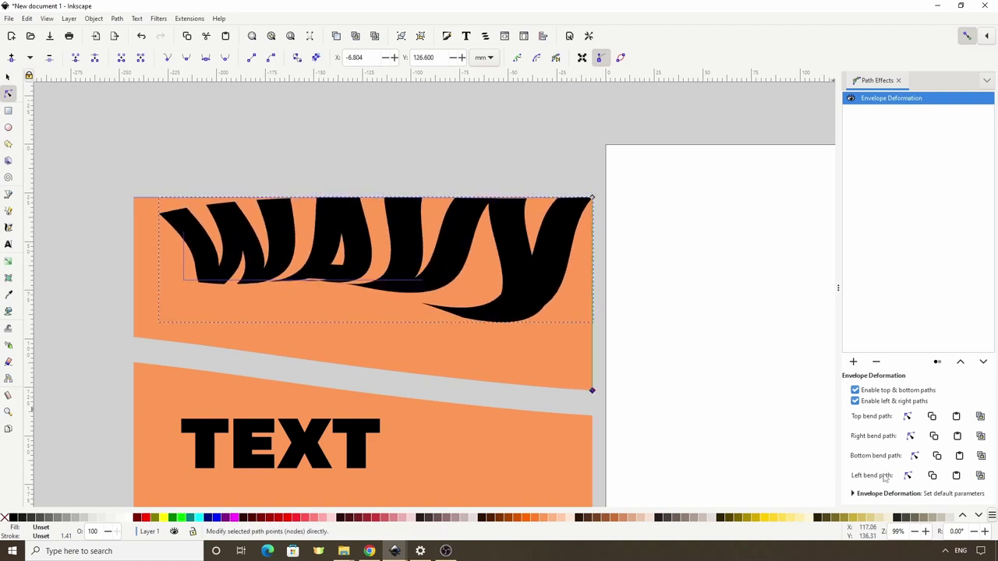
Move the envelope's left and bottom edge ends to the strip's bottom-left and bottom-right corners
left_click(908, 475)
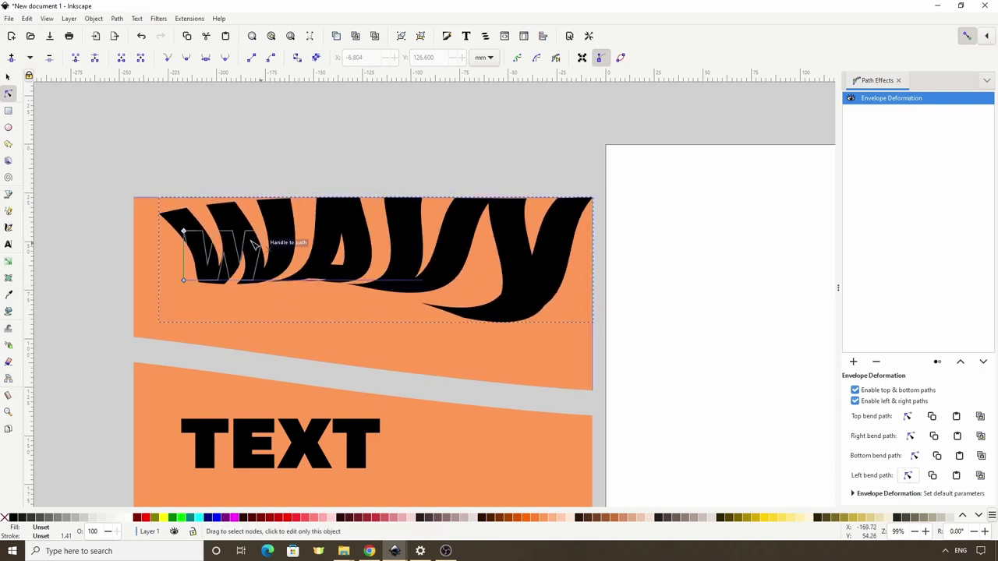
left_click_drag(184, 228, 134, 197)
left_click_drag(184, 282, 133, 337)
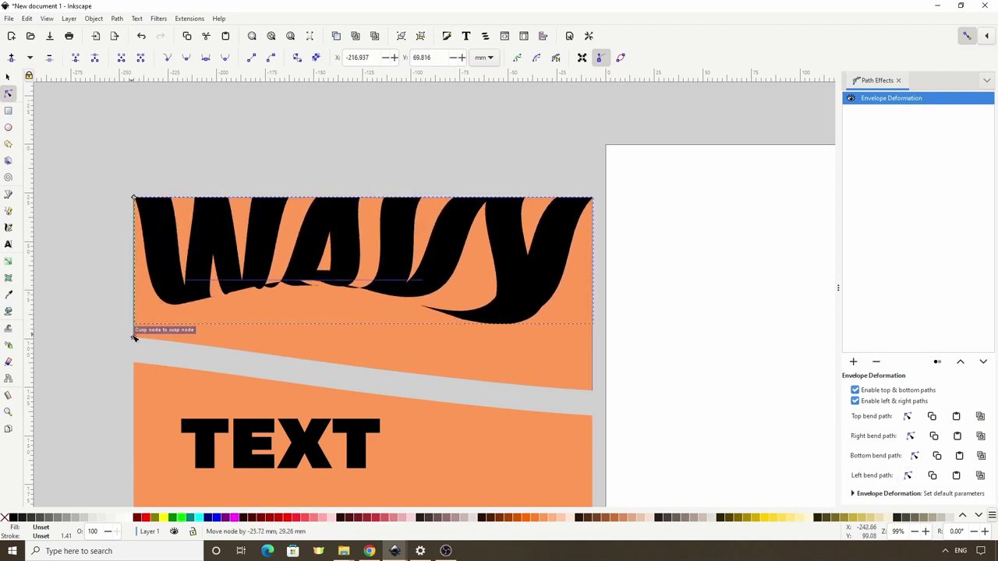
left_click(915, 455)
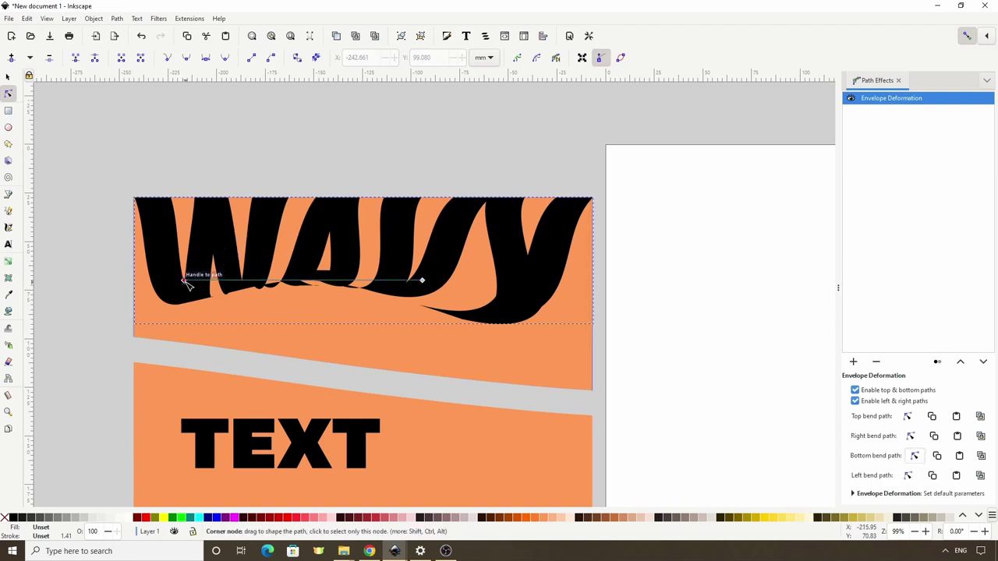
left_click_drag(185, 281, 133, 337)
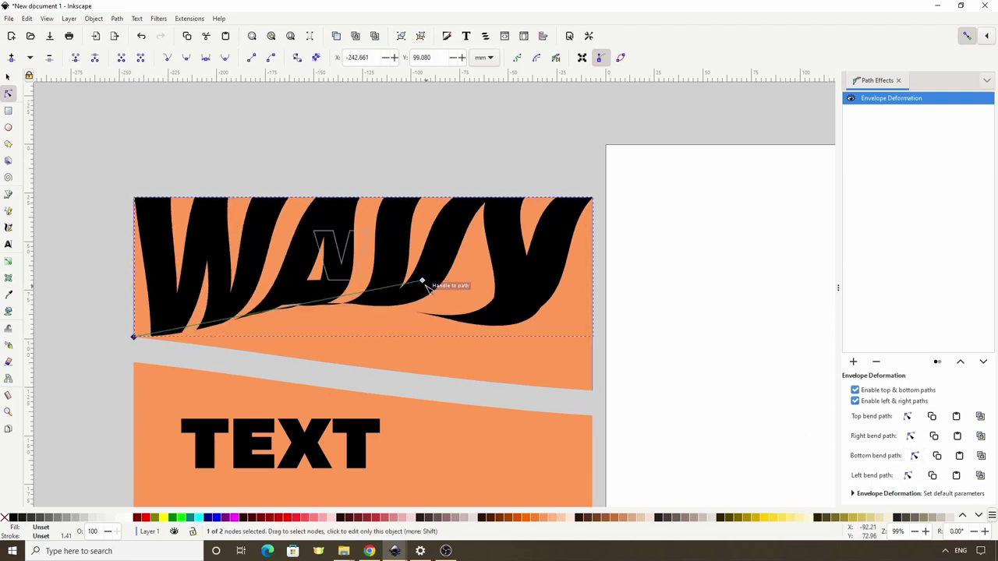
left_click_drag(421, 284, 592, 390)
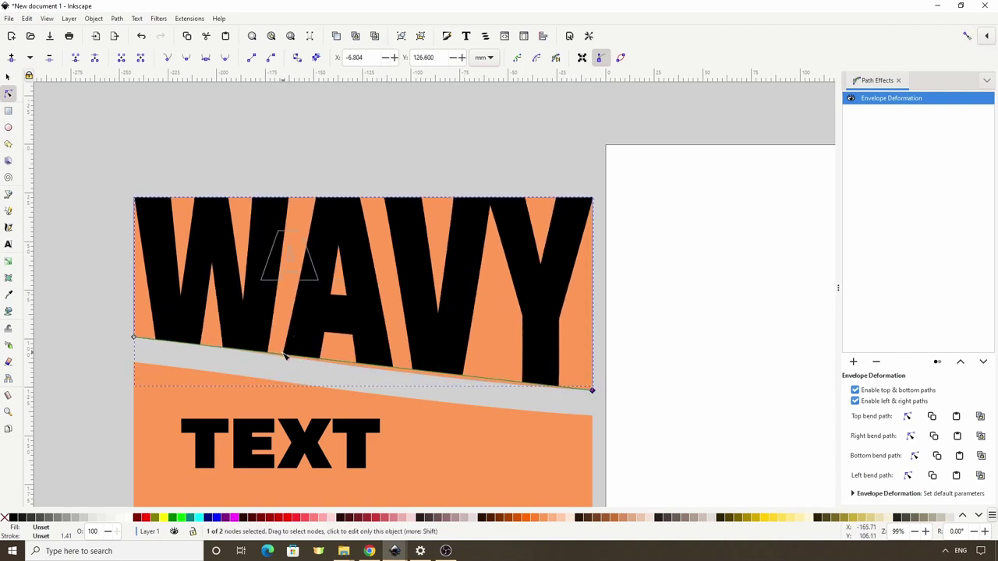
Curve the bottom envelope edge and add a node so it follows the strip's slanted border
left_click_drag(291, 359, 293, 361)
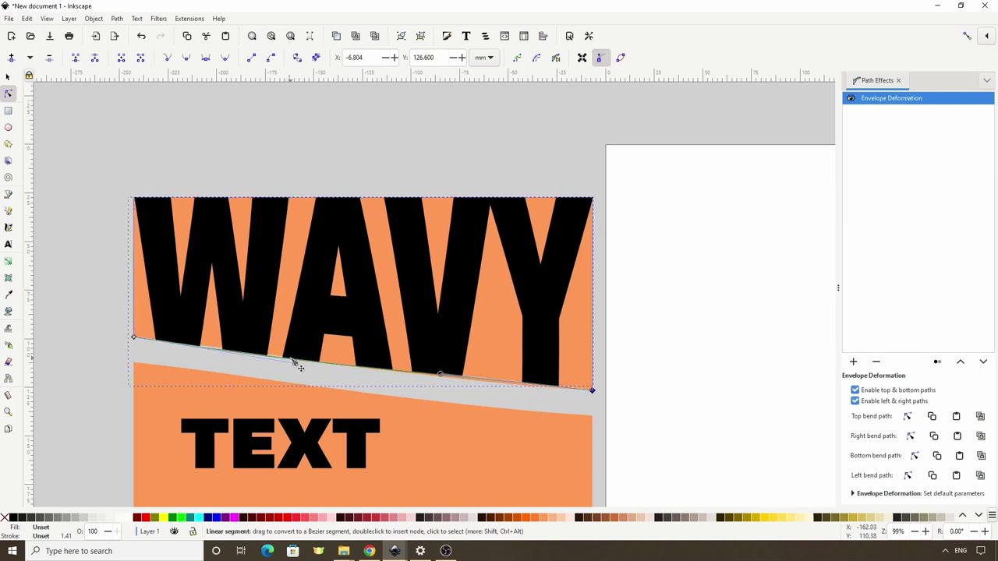
left_click_drag(440, 375, 471, 383)
double_click(466, 382)
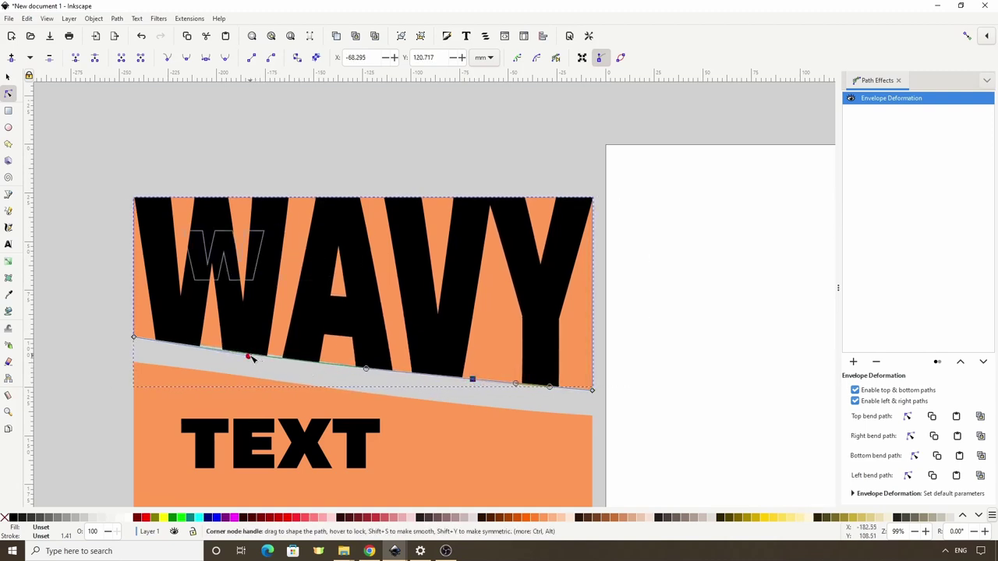
left_click_drag(251, 356, 250, 353)
scroll(396, 314, "down", 4)
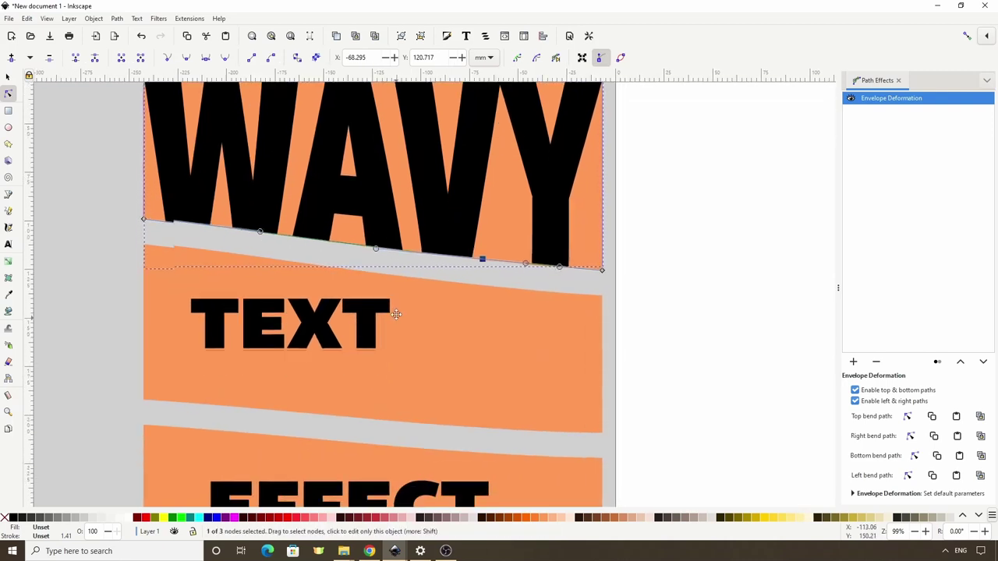
Convert the TEXT word to paths and apply an Envelope Deformation effect
scroll(396, 314, "down", 3)
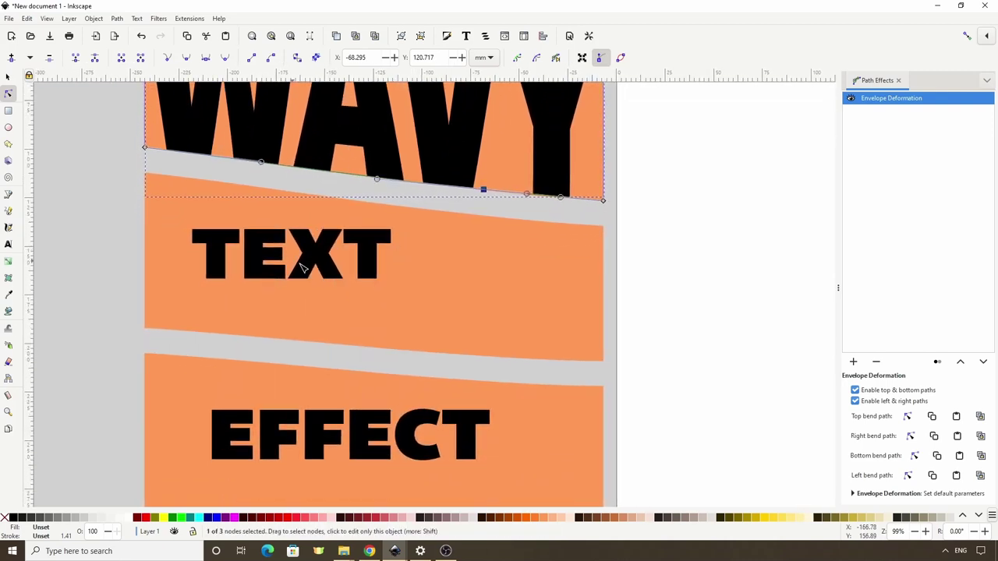
left_click(7, 77)
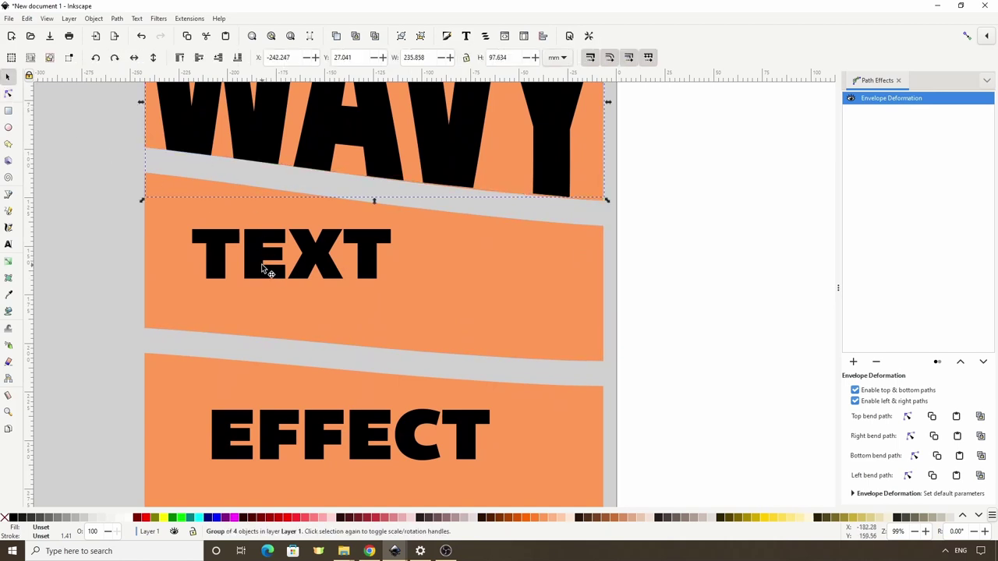
left_click(262, 264)
left_click(118, 18)
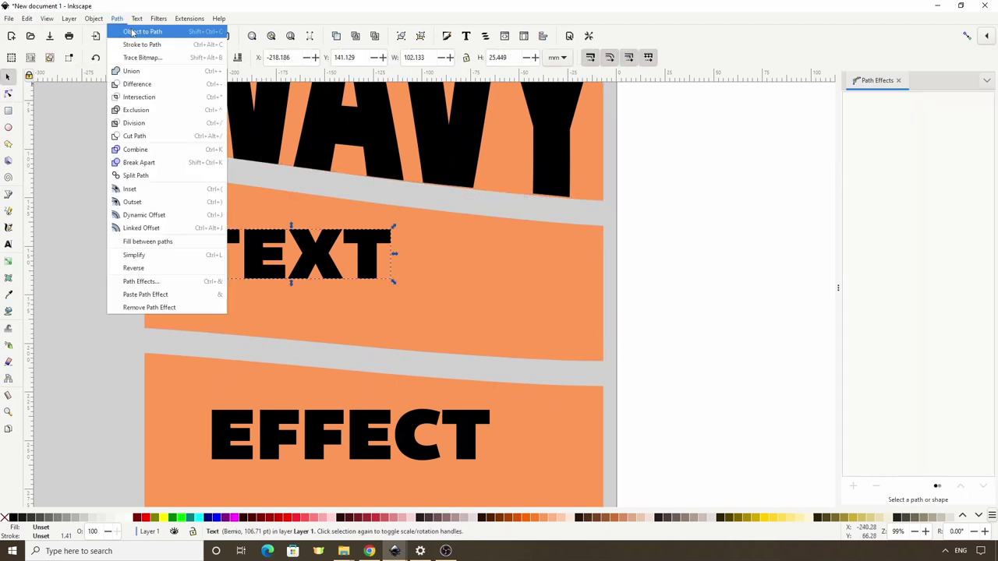
left_click(133, 30)
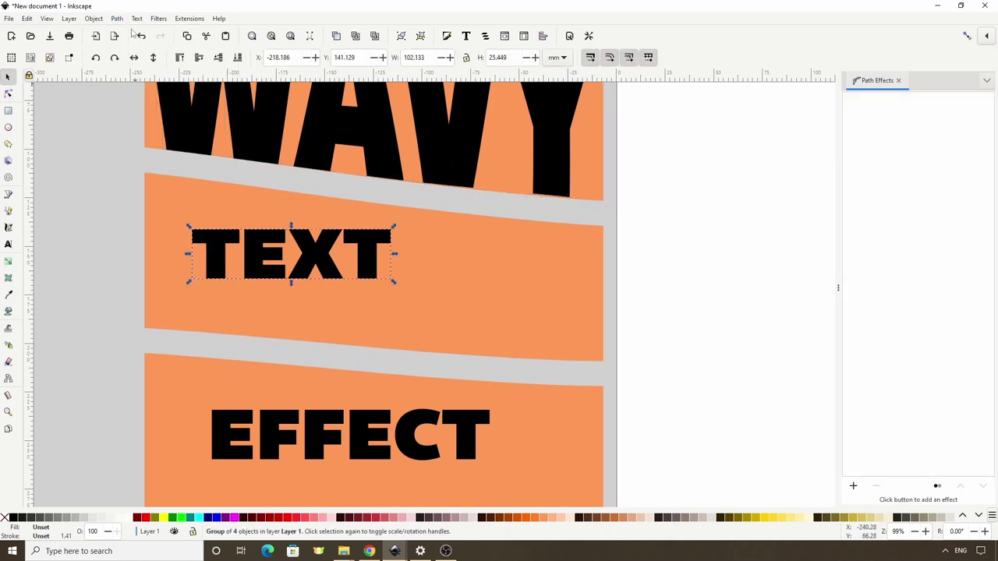
left_click(853, 486)
left_click(602, 225)
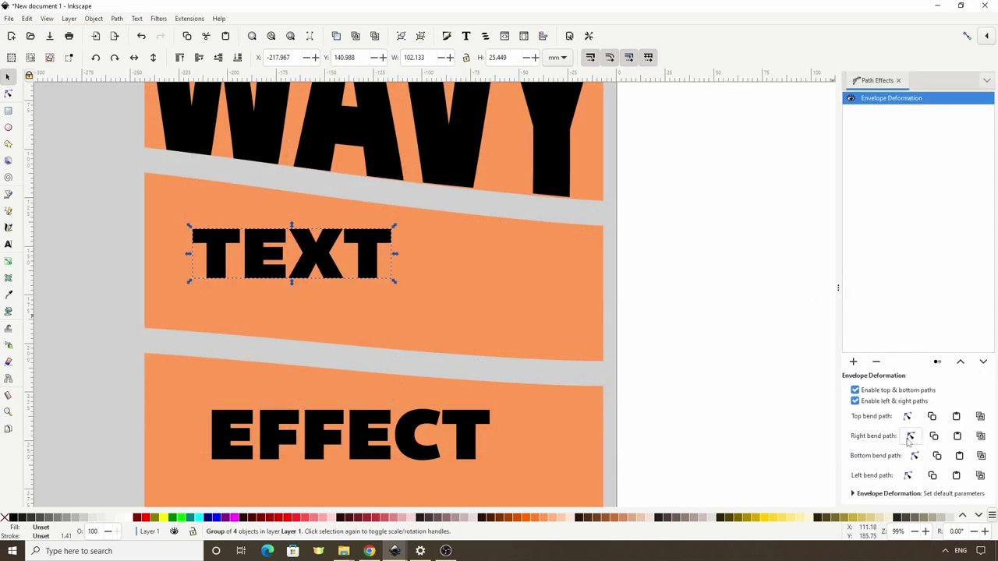
Pin TEXT's envelope right and left edges to the middle strip's four corners
left_click(911, 436)
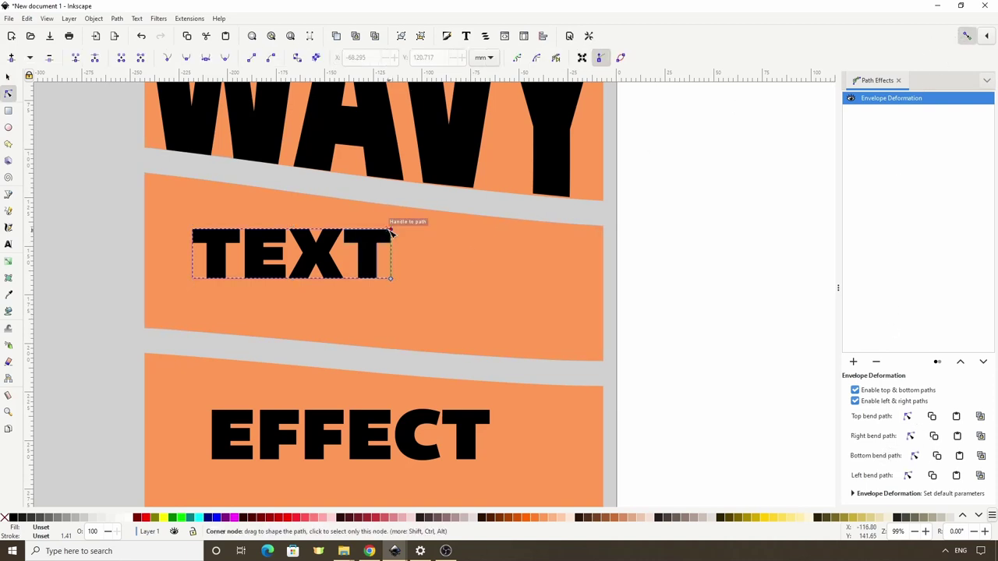
left_click_drag(389, 231, 602, 226)
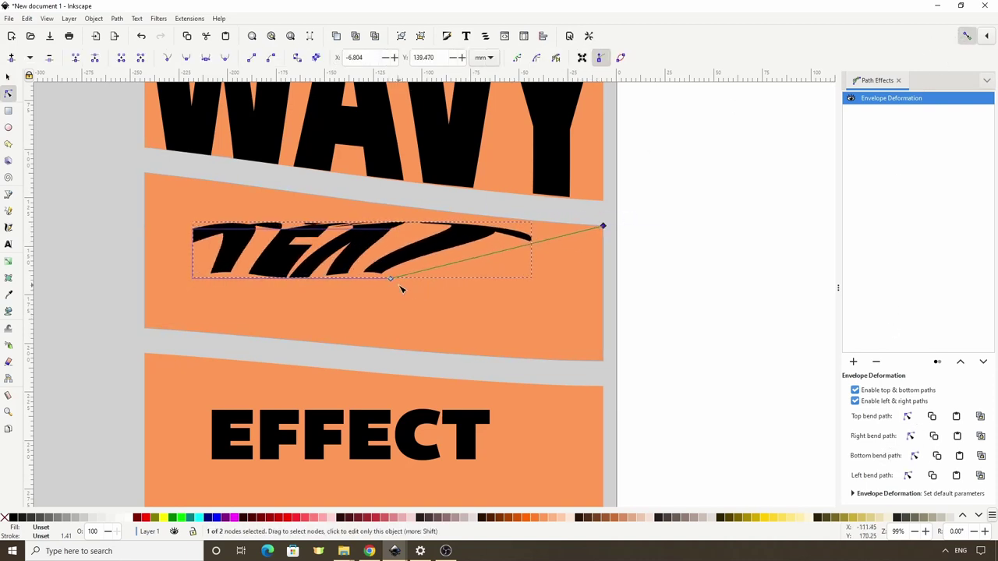
left_click_drag(390, 278, 602, 361)
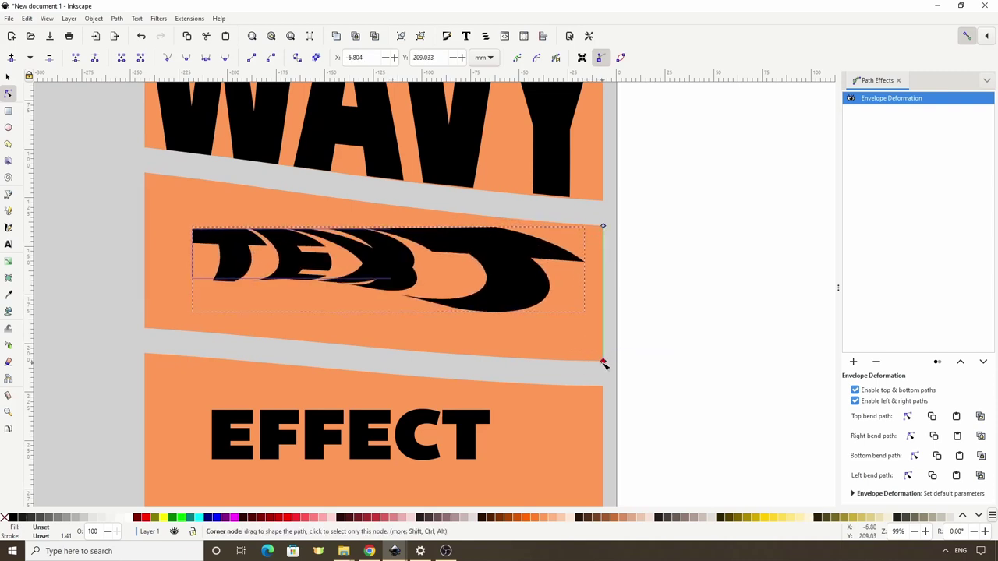
left_click(908, 476)
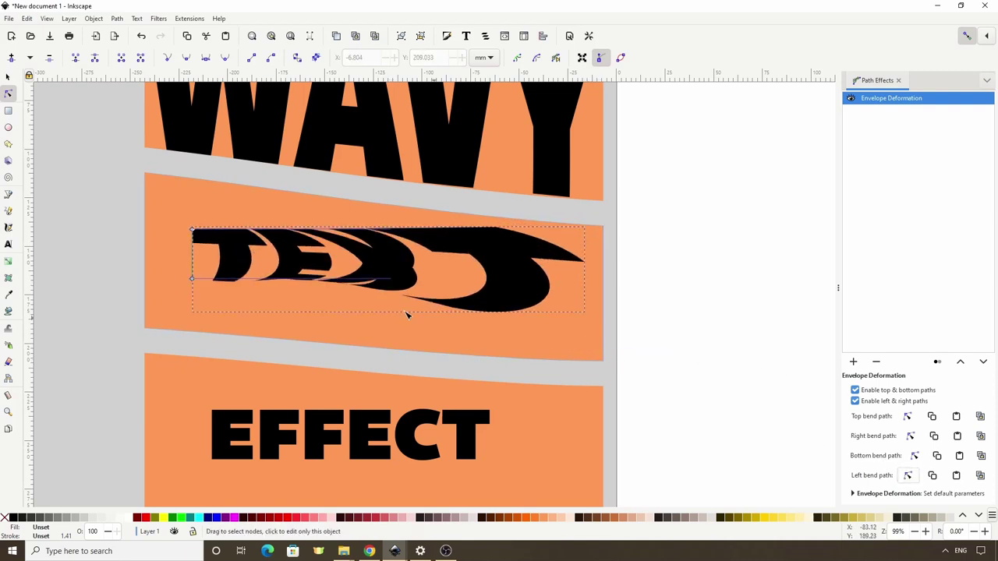
left_click_drag(193, 233, 145, 172)
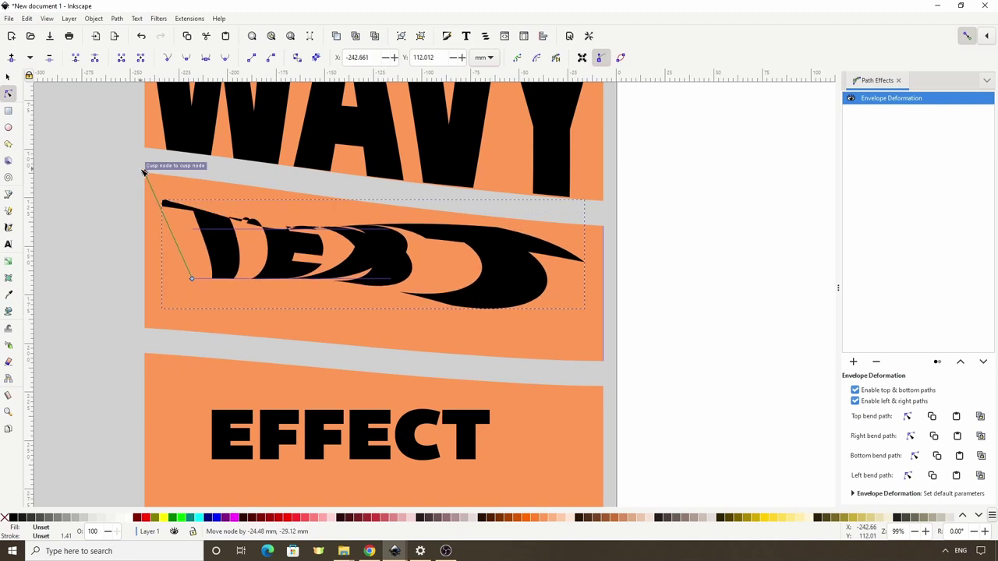
left_click_drag(193, 283, 144, 327)
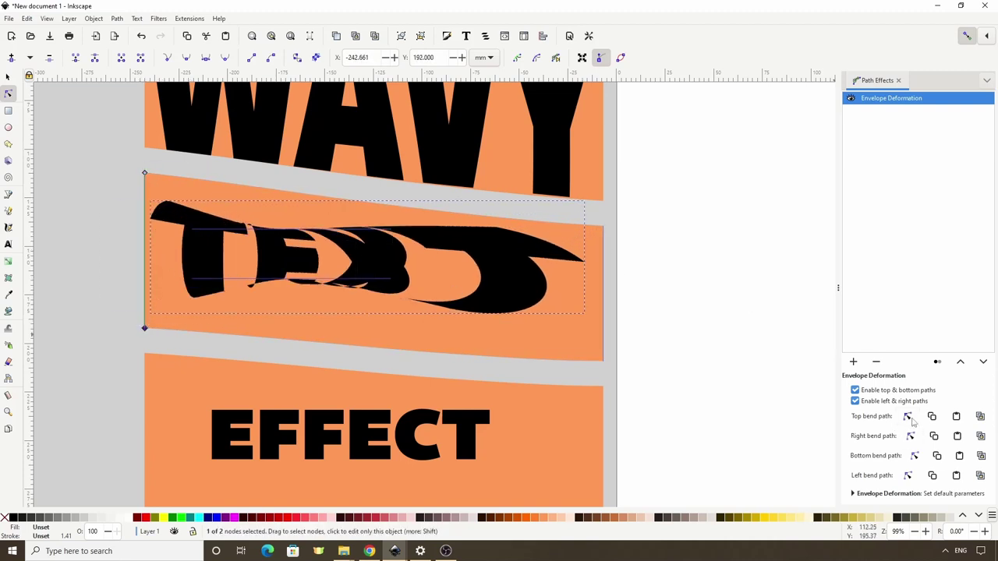
Stretch and curve TEXT's top envelope edge, adding a node to follow the strip's top border
left_click(908, 417)
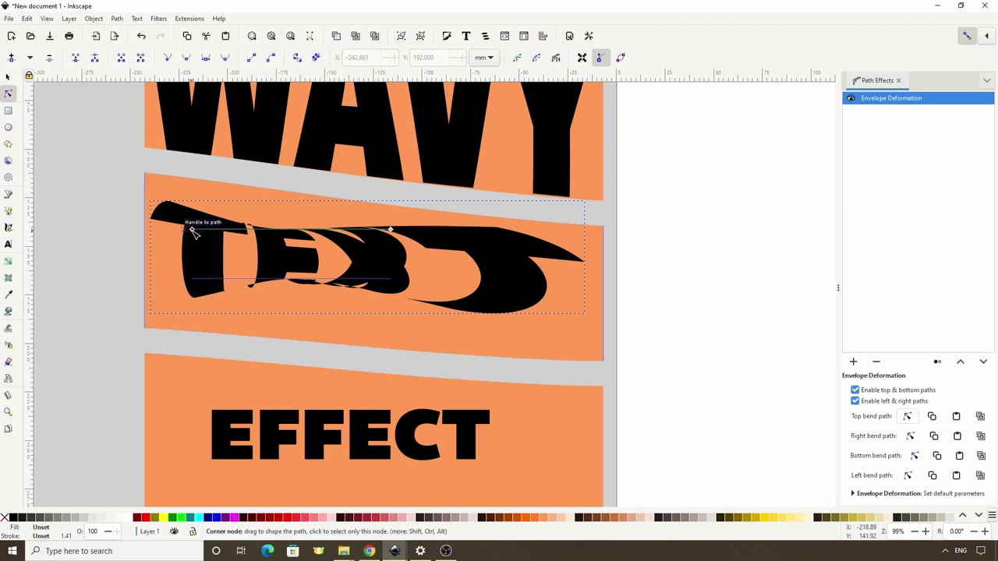
left_click_drag(193, 232, 144, 173)
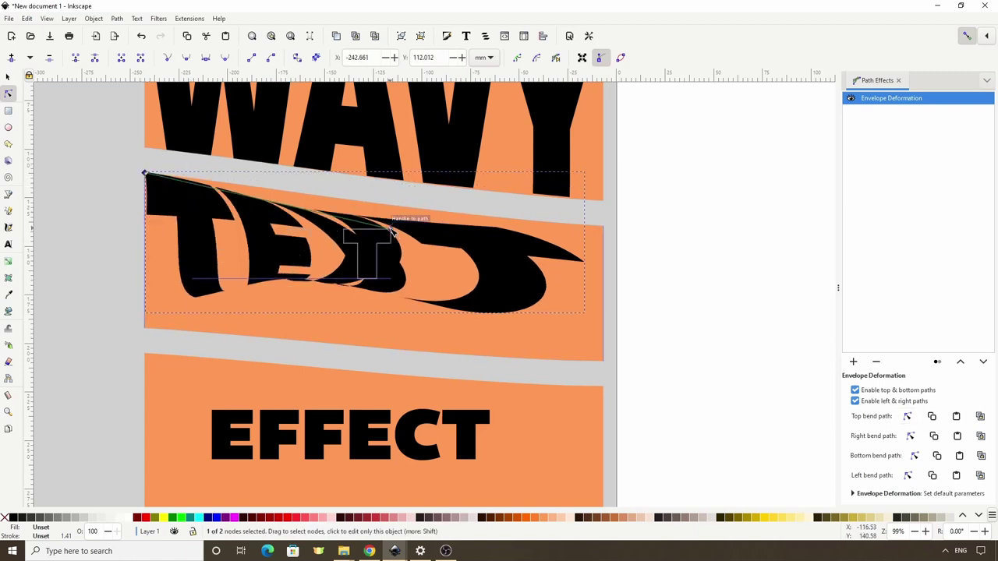
left_click_drag(392, 231, 603, 225)
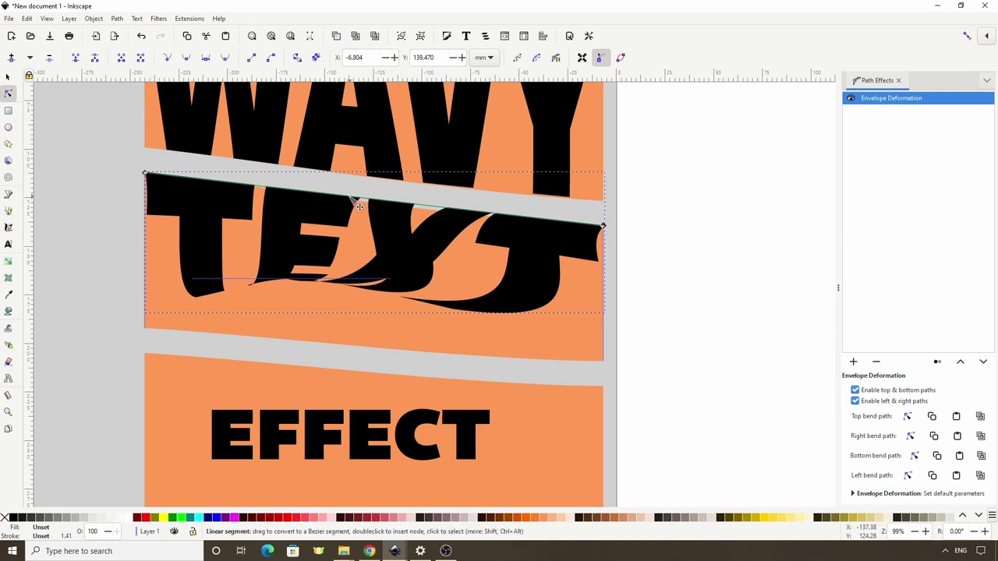
left_click_drag(351, 201, 440, 215)
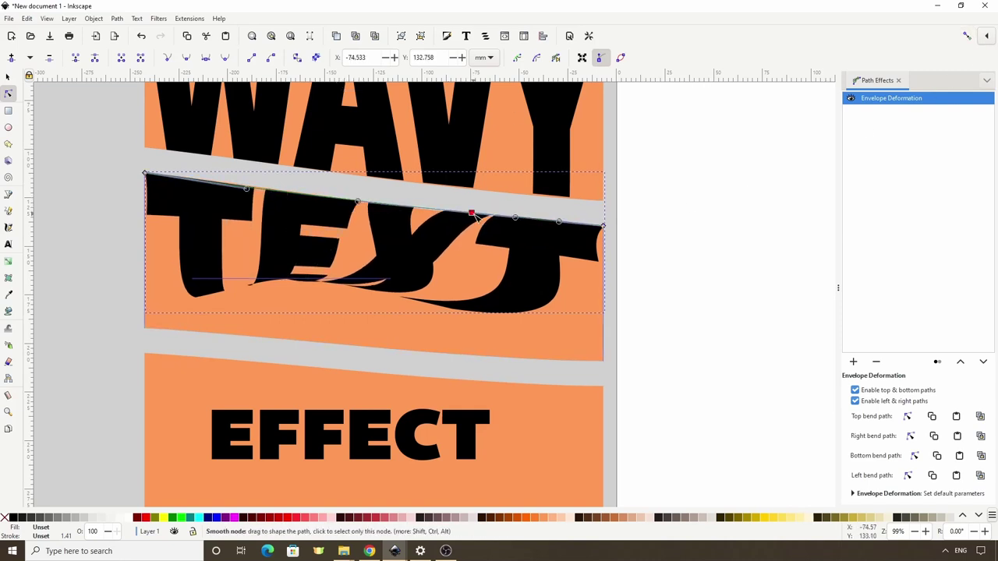
double_click(478, 216)
left_click_drag(247, 189, 258, 187)
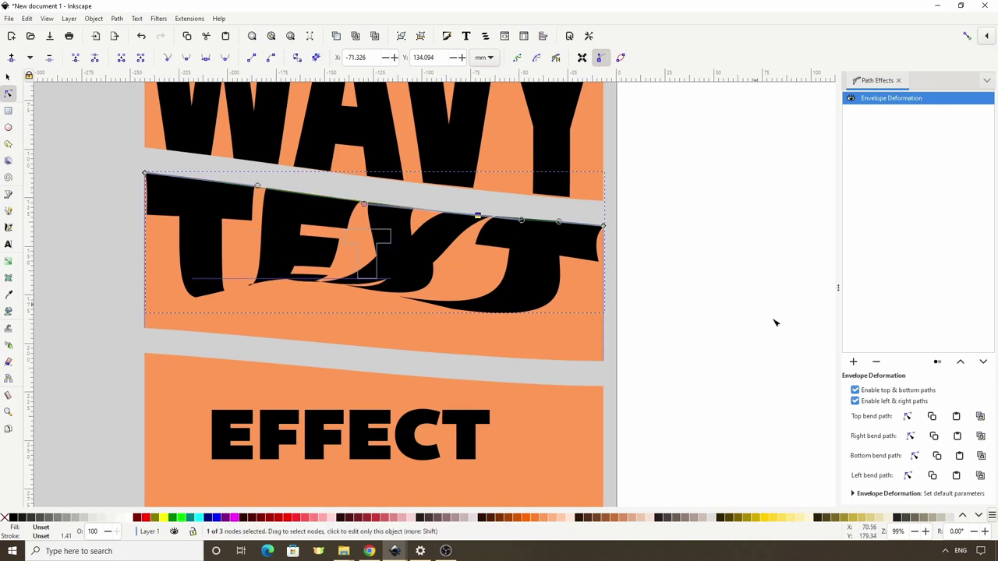
Reshape TEXT's bottom envelope edge, adding and nudging a node to match the strip's lower border
left_click(916, 456)
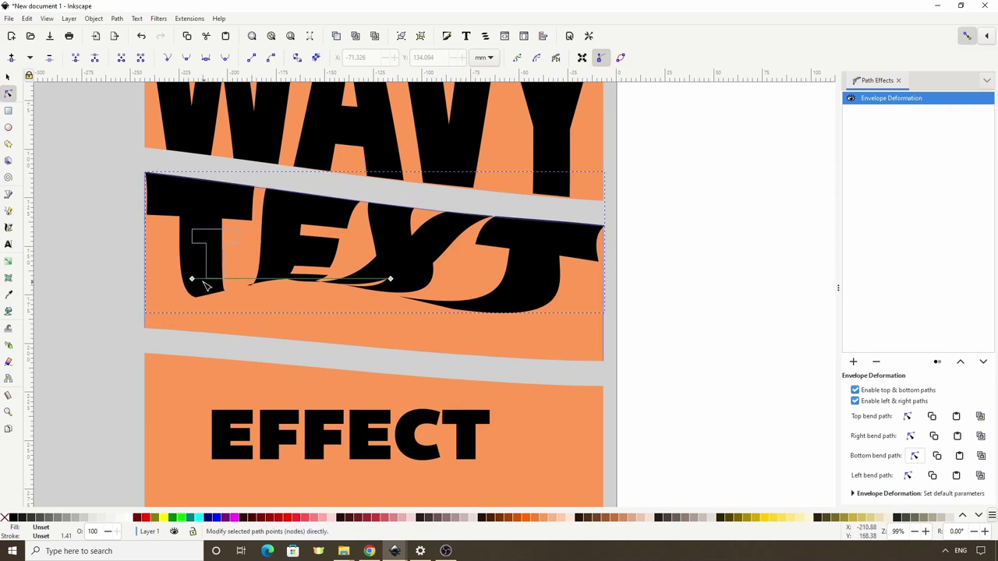
left_click_drag(193, 279, 145, 328)
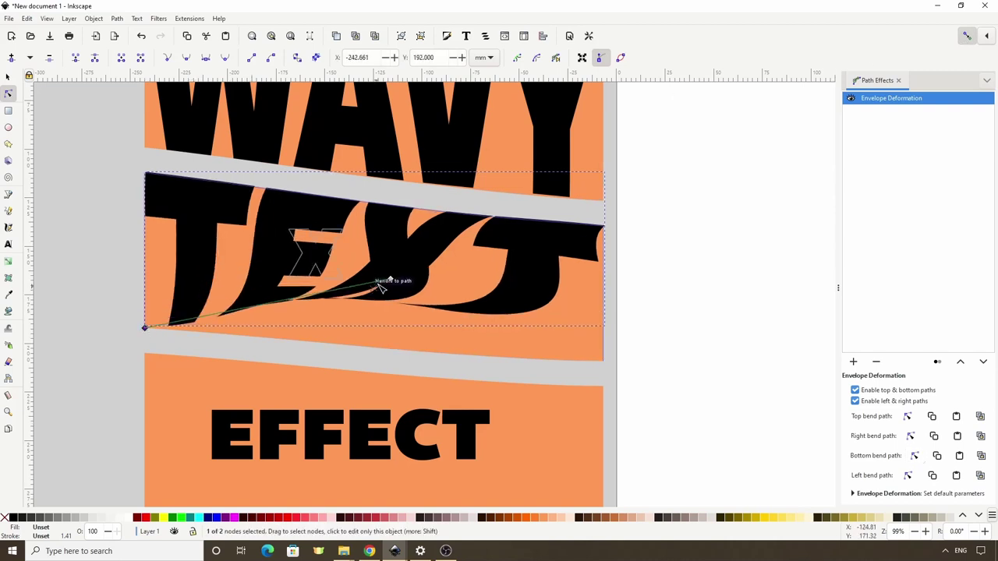
left_click_drag(390, 278, 402, 290)
left_click_drag(470, 326, 603, 361)
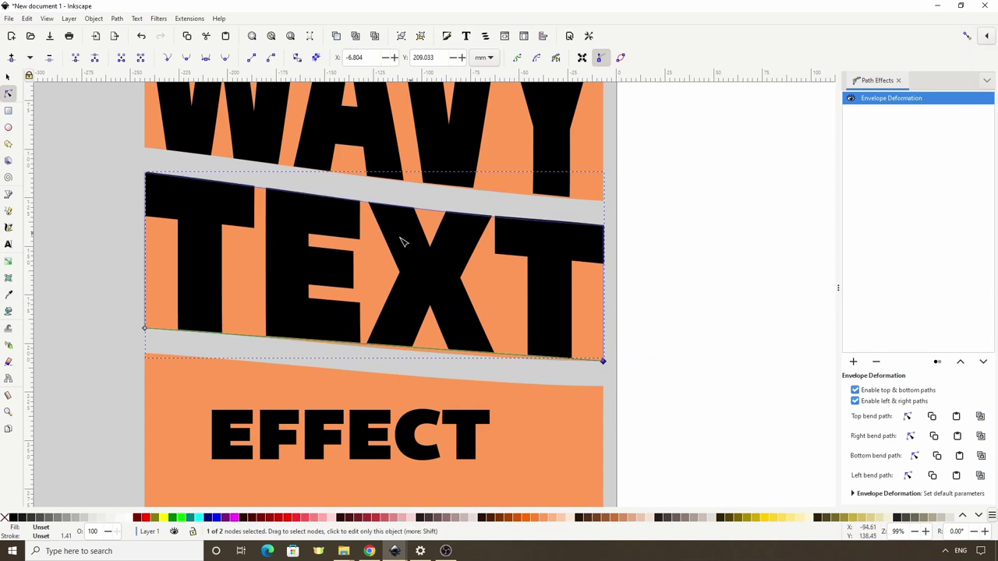
double_click(493, 355)
left_click_drag(493, 356, 501, 361)
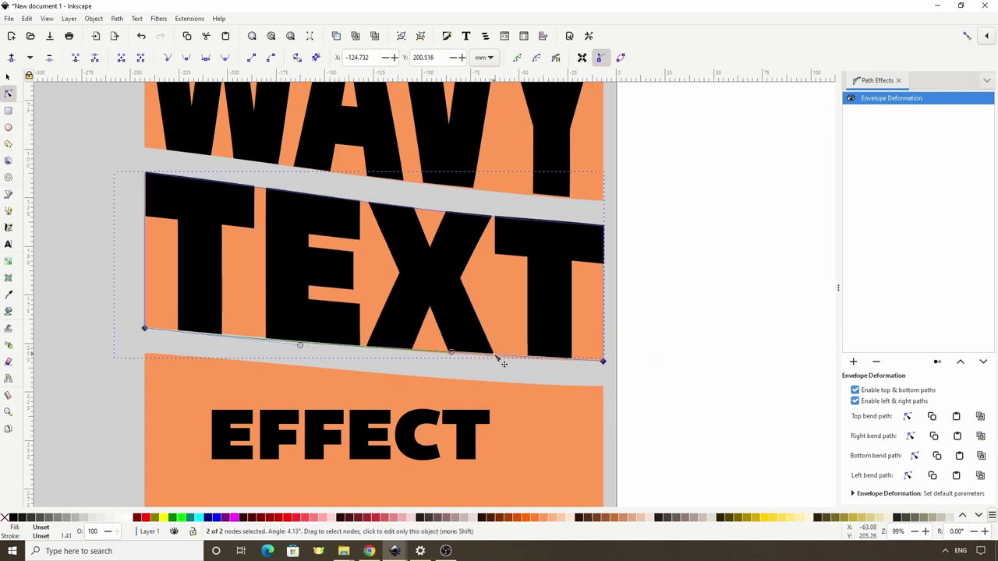
left_click_drag(262, 341, 266, 338)
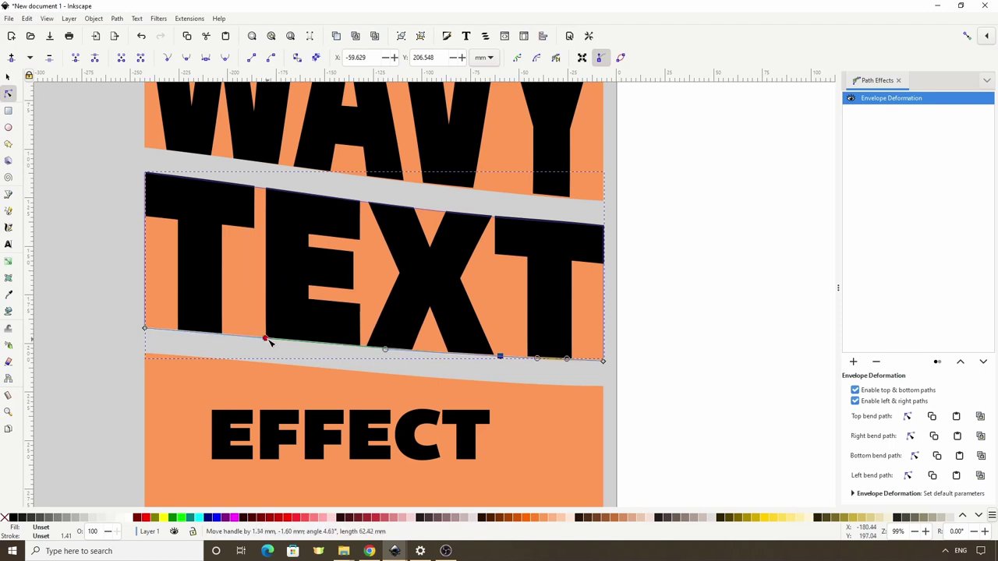
Convert EFFECT to a path and add an Envelope Deformation effect to it
scroll(317, 412, "down", 3)
key("s")
left_click(320, 372)
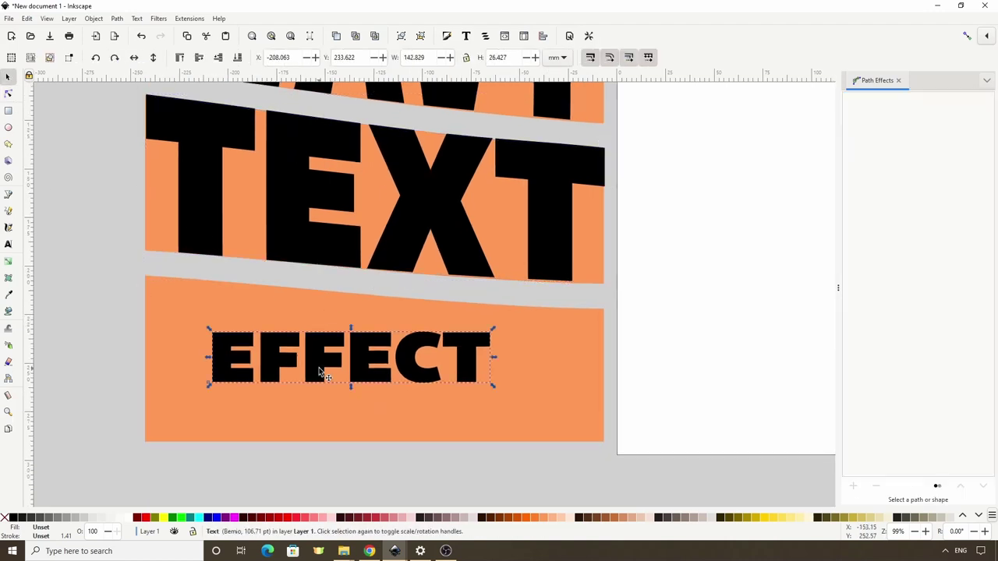
left_click(117, 18)
left_click(137, 29)
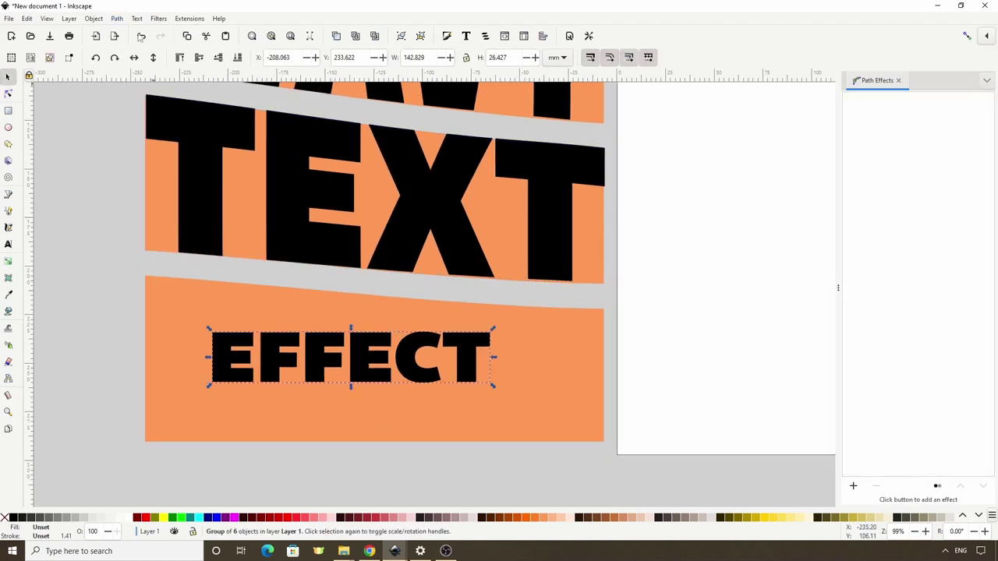
left_click(853, 487)
left_click(599, 222)
With snapping on, move EFFECT's envelope corners to the bottom strip's four corners
left_click(911, 437)
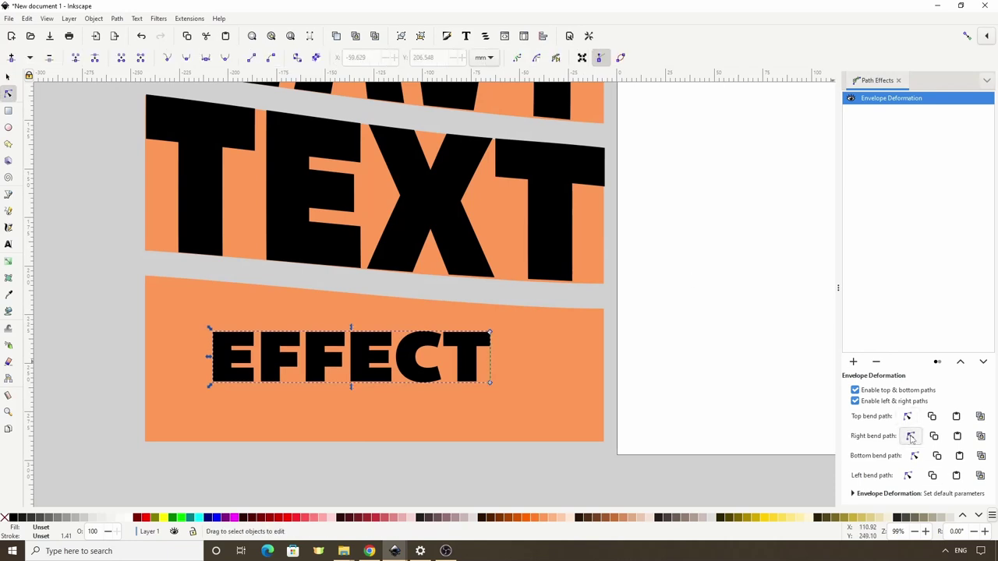
left_click(968, 37)
left_click_drag(490, 333, 602, 310)
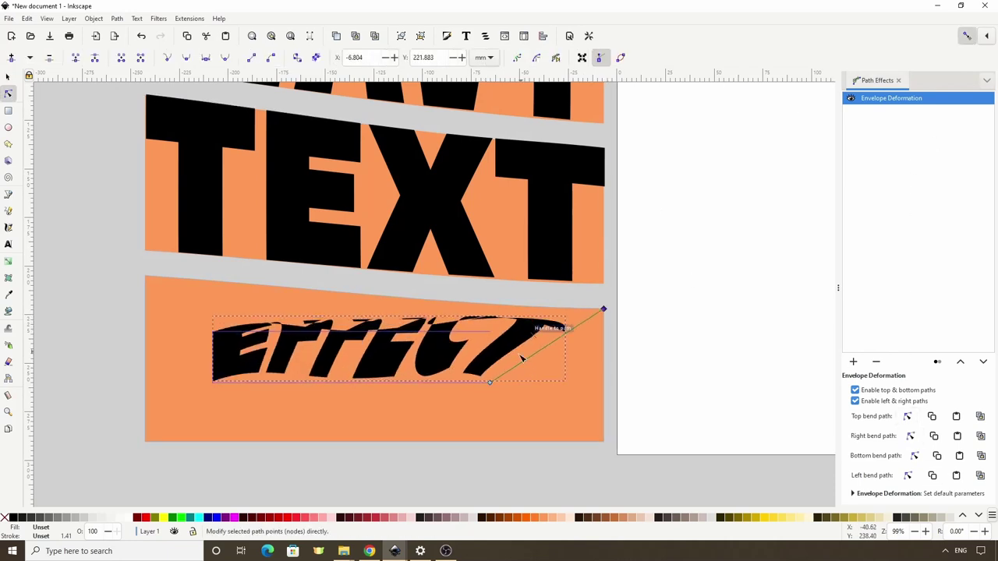
left_click_drag(491, 383, 604, 439)
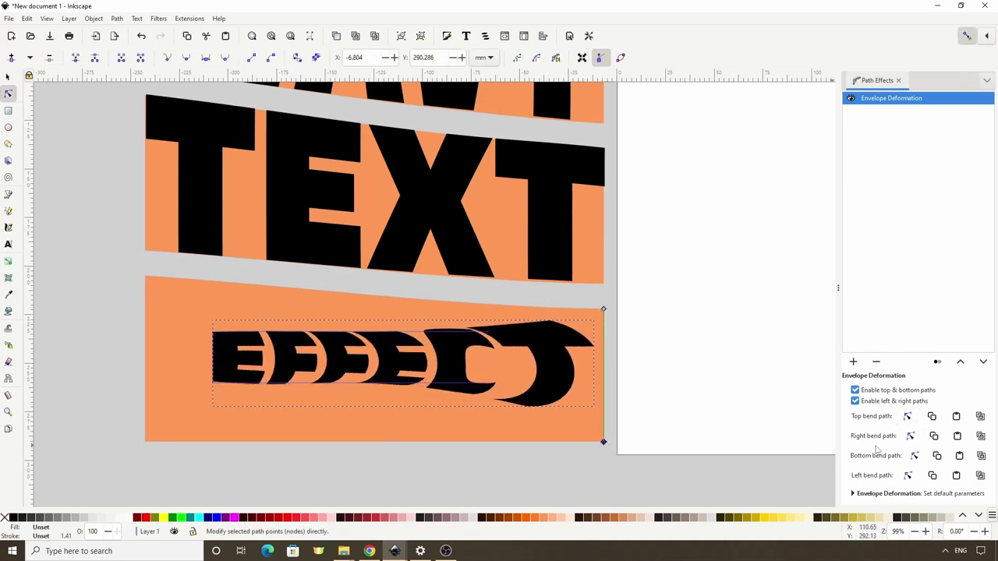
left_click_drag(490, 382, 603, 442)
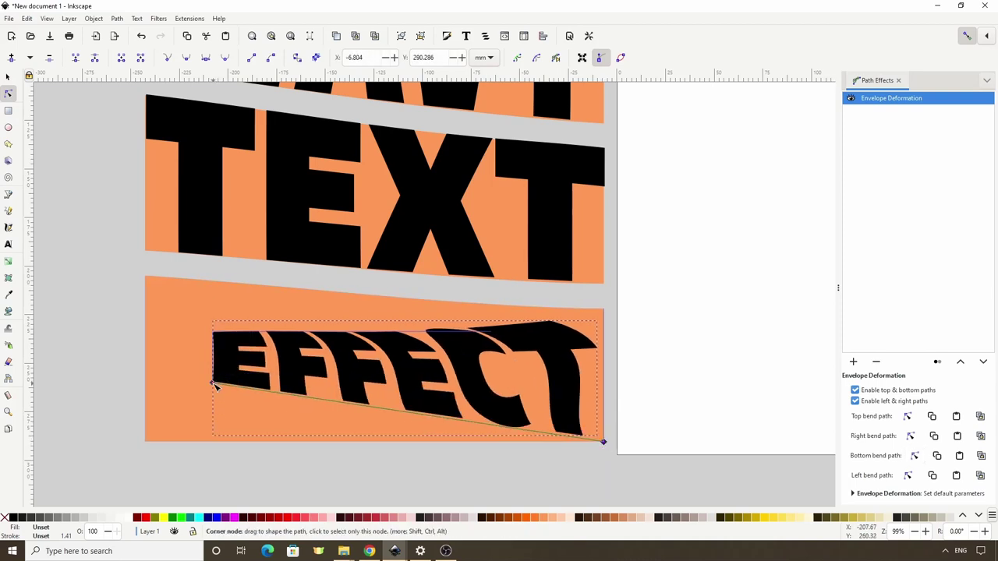
left_click_drag(213, 383, 150, 448)
left_click(151, 450)
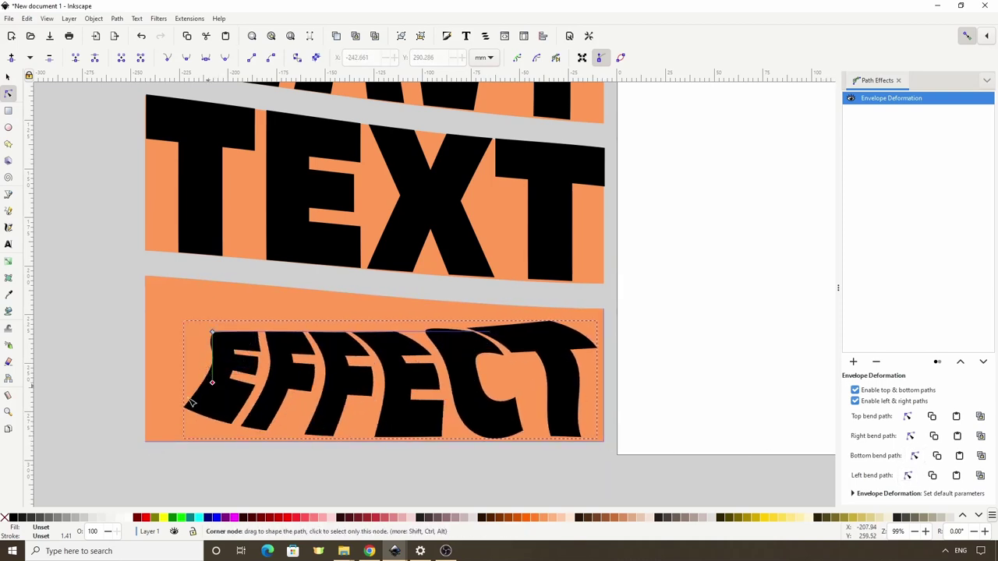
left_click_drag(191, 403, 145, 442)
left_click_drag(213, 333, 145, 276)
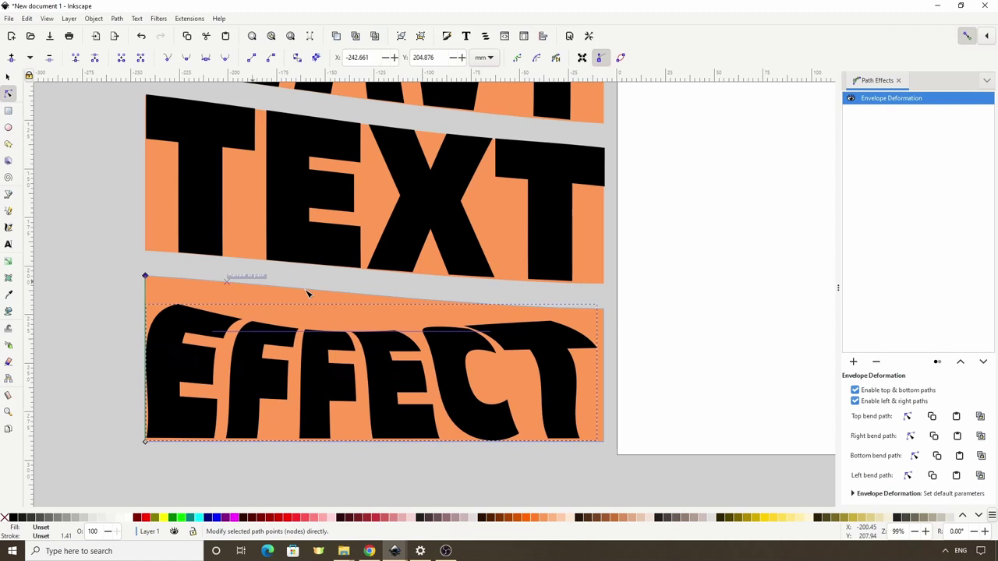
Align EFFECT's top envelope edge to the strip corners and add a smooth node on it
left_click(909, 417)
left_click_drag(212, 333, 145, 276)
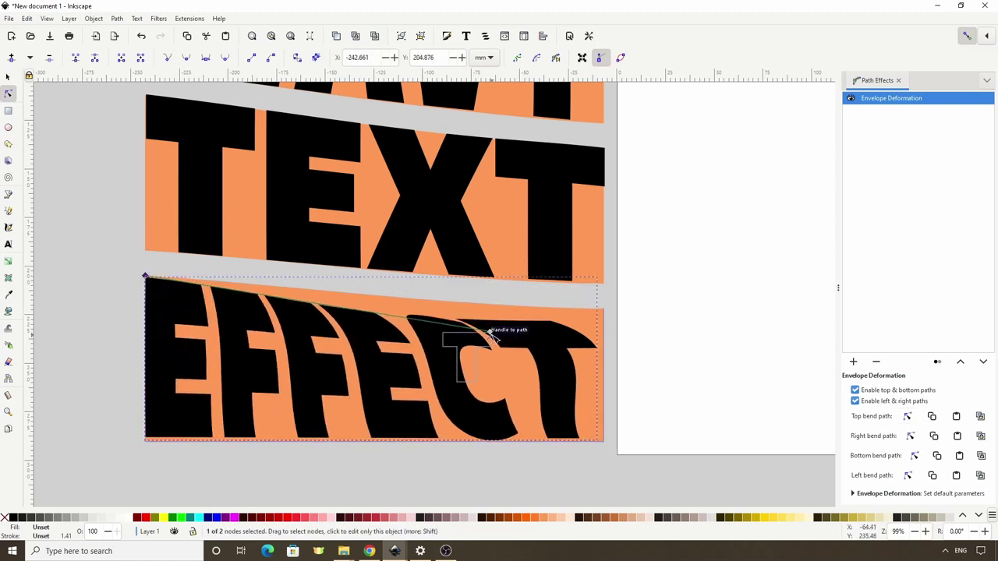
left_click_drag(489, 333, 604, 308)
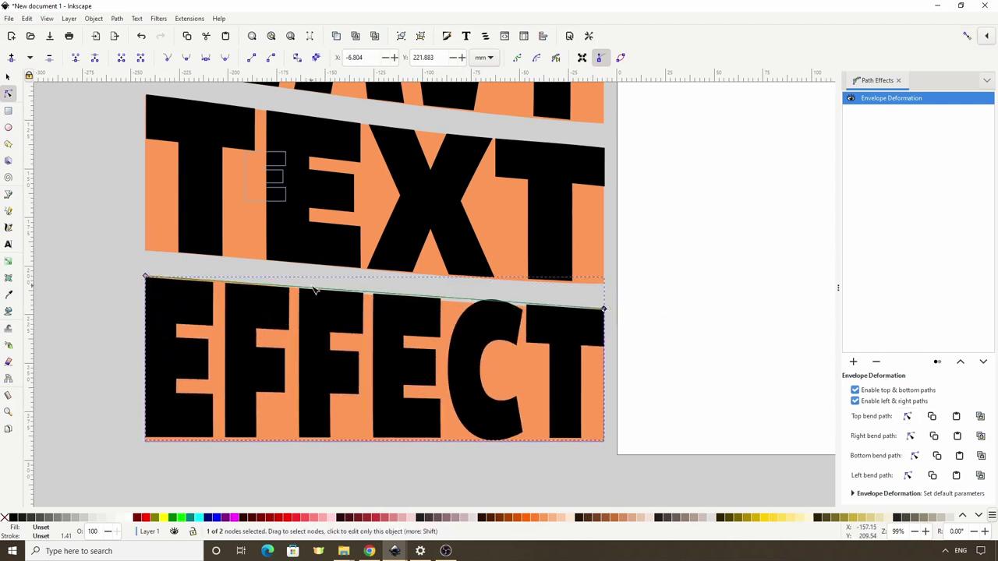
left_click(311, 301)
double_click(502, 306)
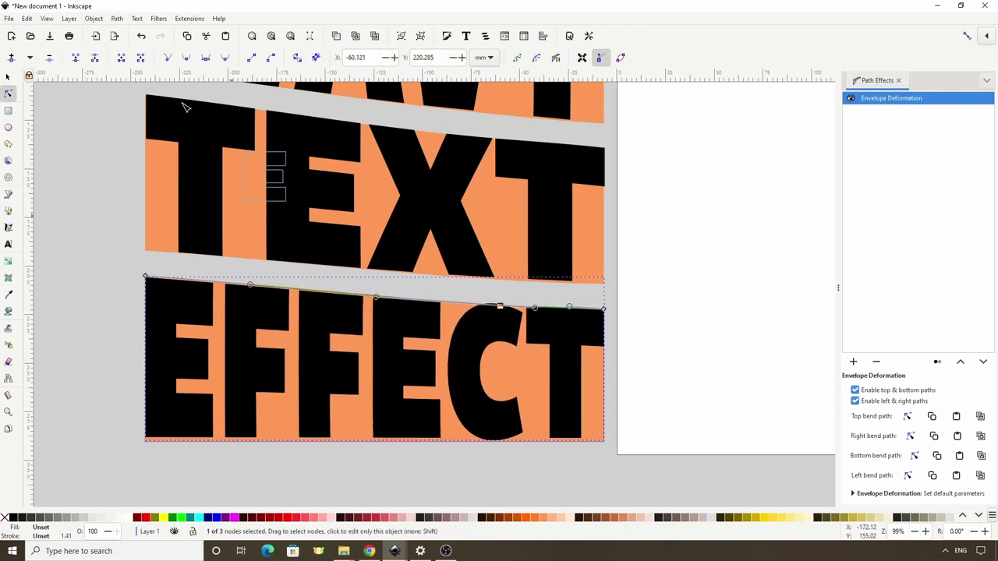
left_click(8, 77)
Add the TEXT group to the selection and convert the selected words to paths
scroll(356, 205, "down", 3)
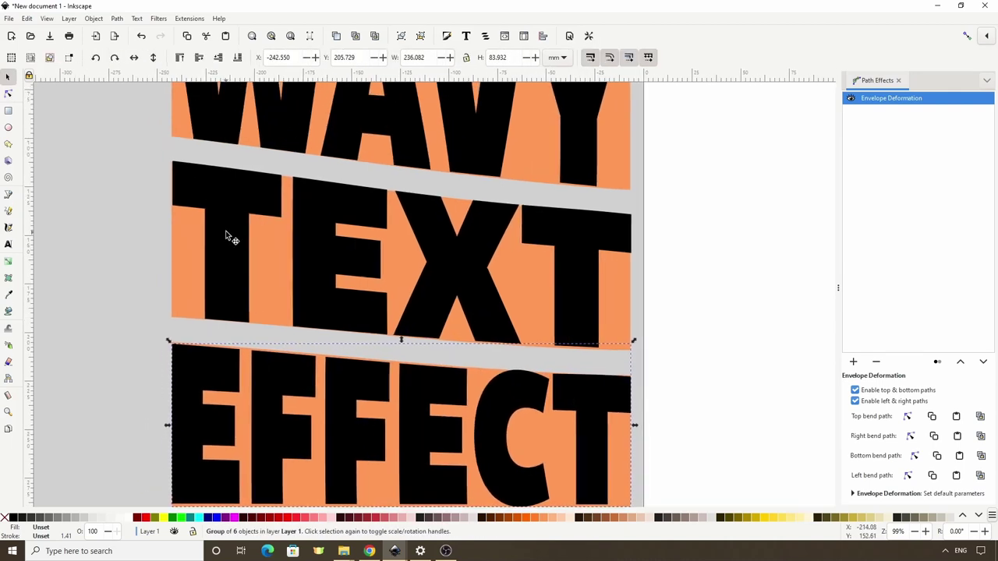
scroll(356, 204, "up", 2)
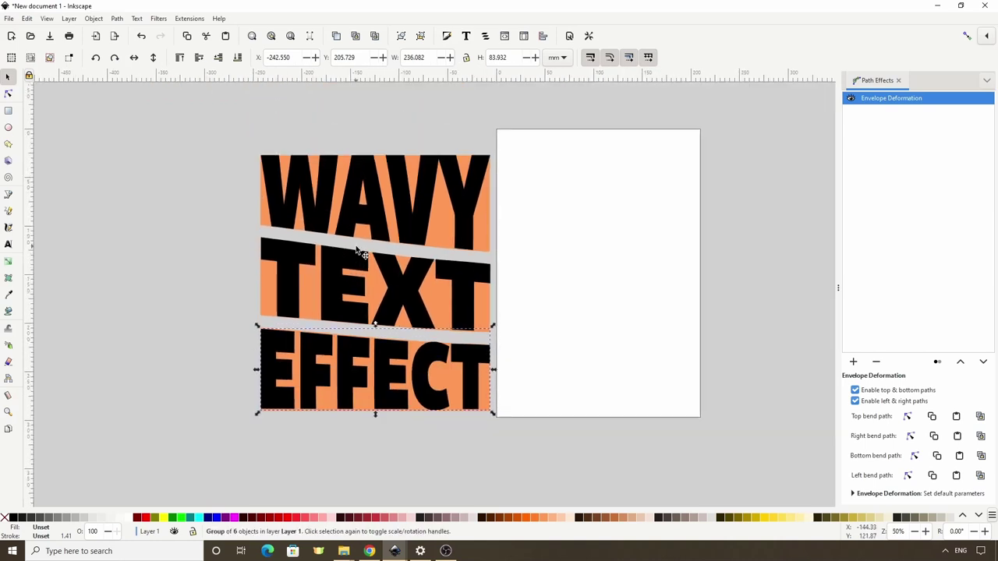
left_click(404, 287, "shift")
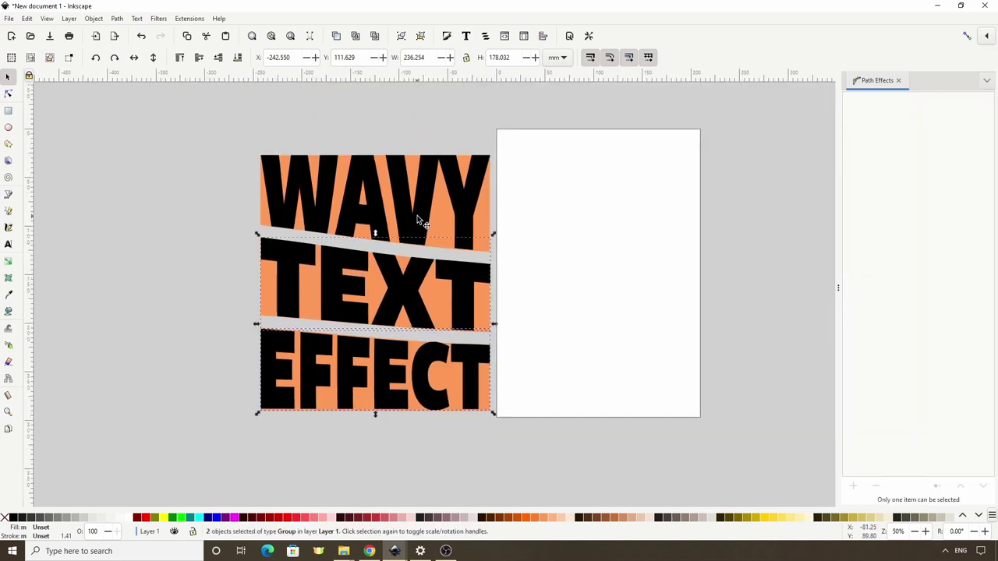
left_click(117, 19)
left_click(133, 35)
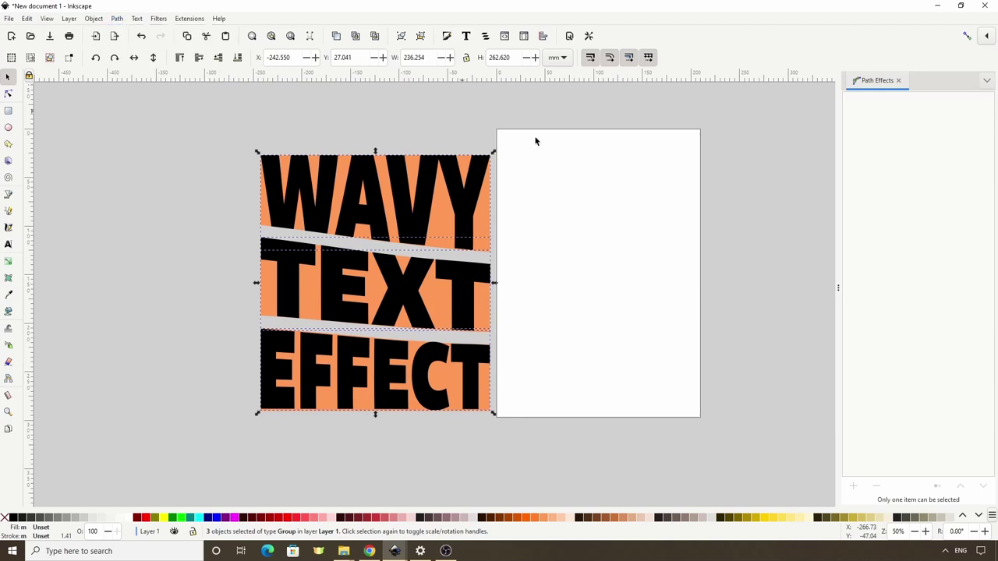
Delete the orange pieces behind WAVY, TEXT and EFFECT
left_click(543, 209)
left_click(485, 220)
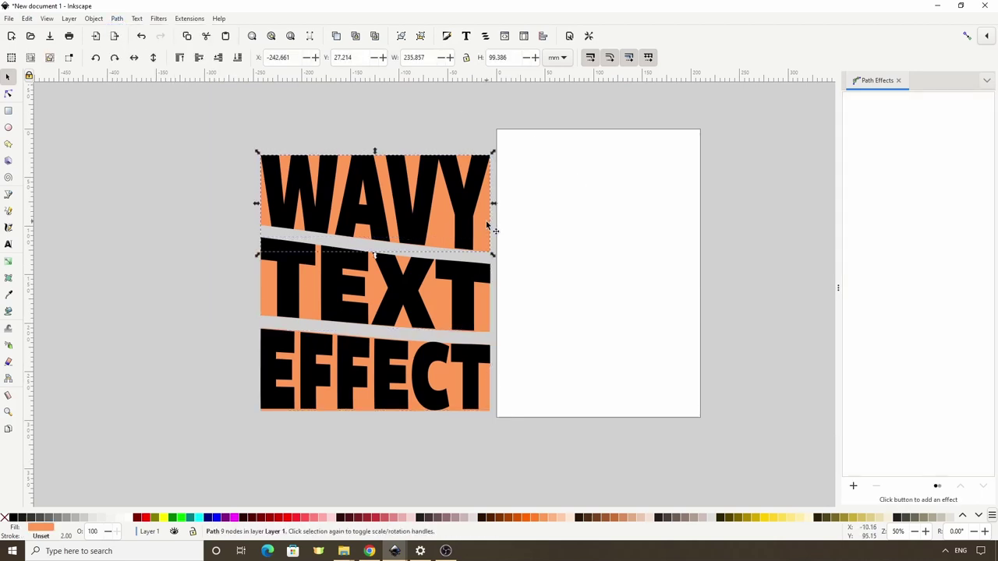
key("Delete")
left_click(491, 326)
key("Delete")
left_click(491, 375)
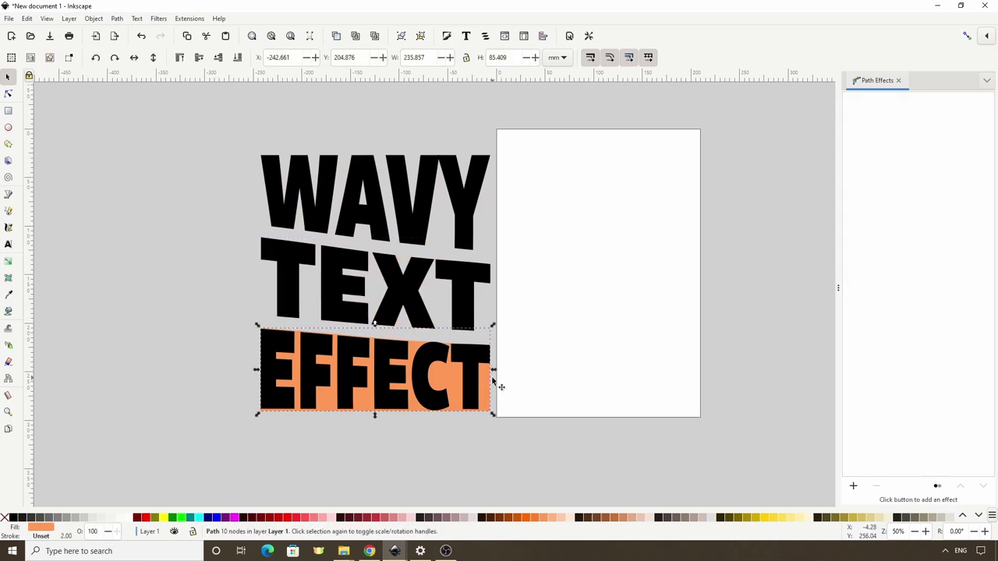
key("Delete")
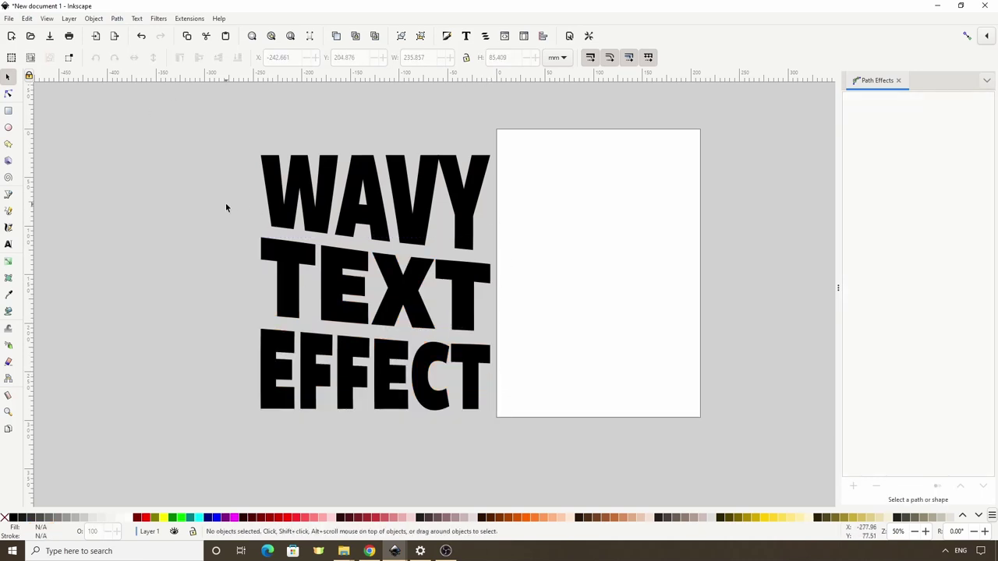